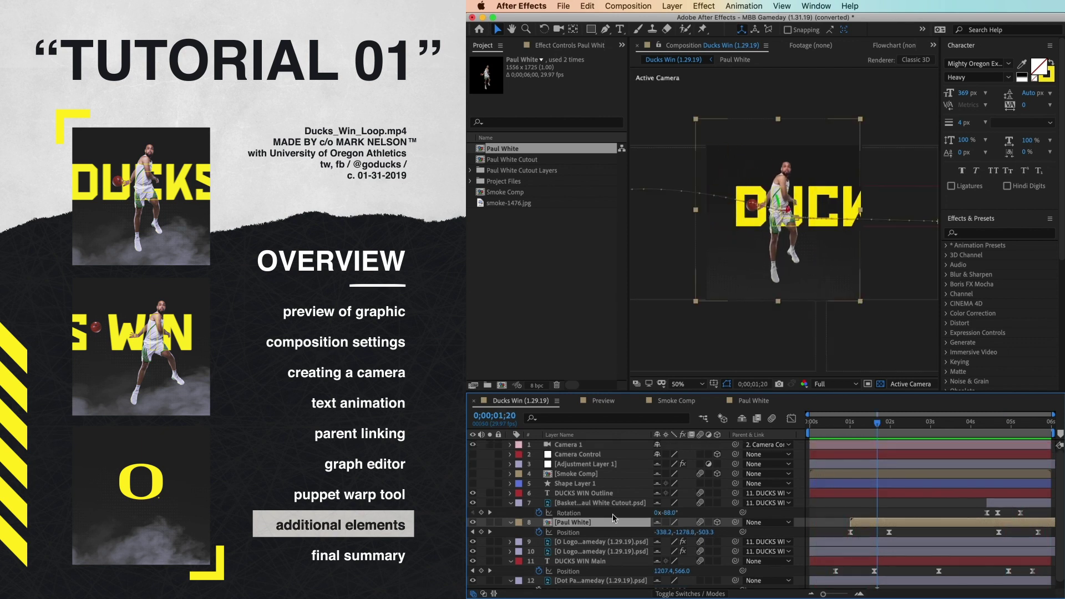
Step: Make the Smoke Comp layer visible at frame 0, then open it and select smoke-1476.jpg
click(601, 475)
click(473, 476)
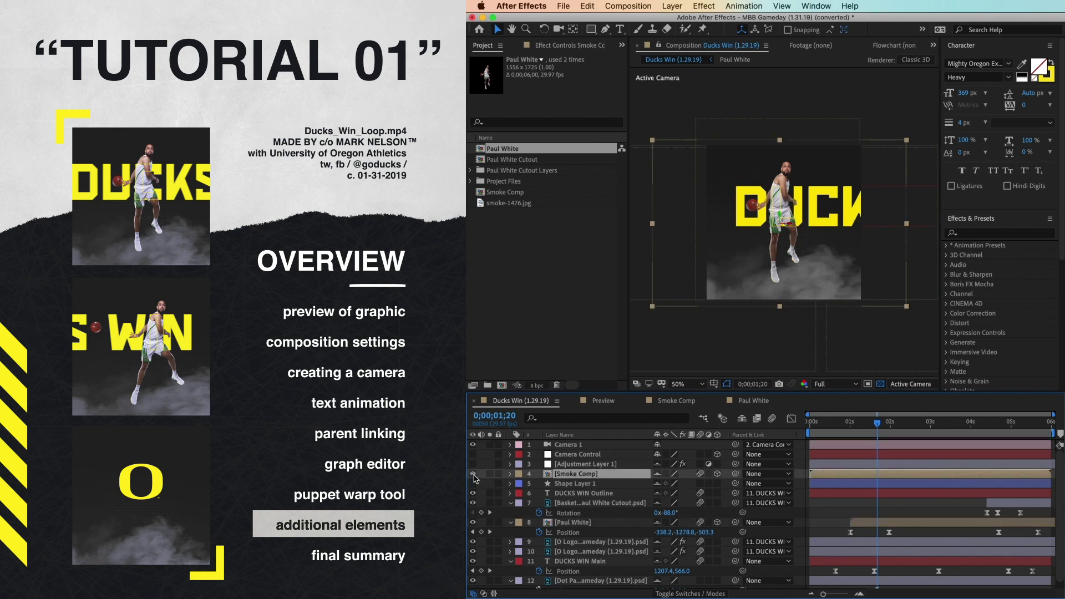
drag(834, 421, 801, 425)
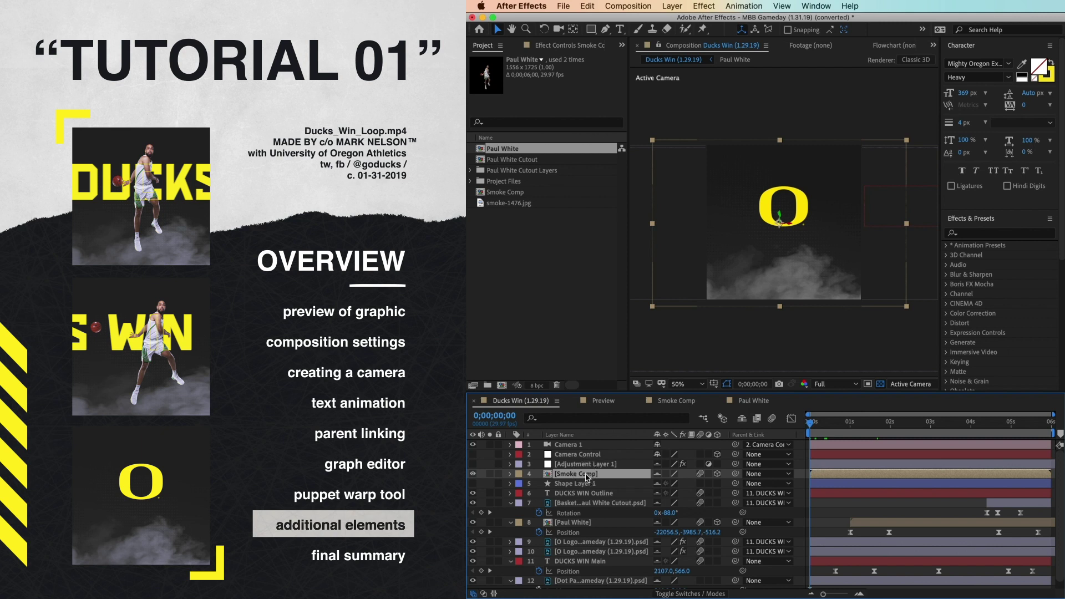
double_click(575, 474)
click(592, 445)
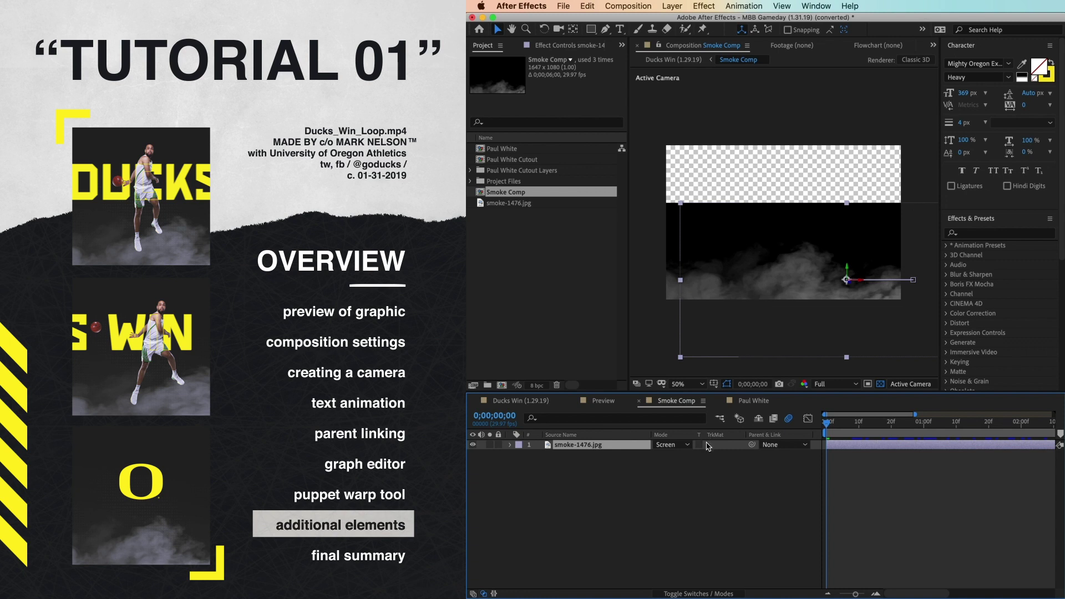
Step: Reveal smoke-1476.jpg's keyframed Motion Tile, Position and Scale properties with U
key(p)
key(u)
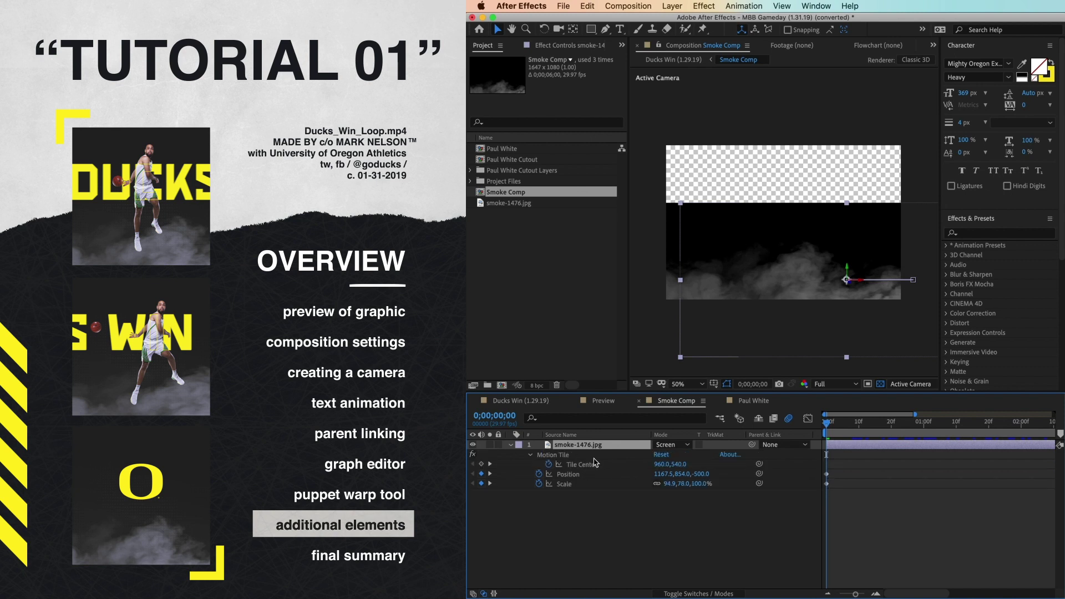
click(595, 456)
Step: Scrub the smoke drift past 0;00;04;28 toward the end, then return to frame 0
drag(828, 421, 1045, 435)
drag(855, 593, 840, 593)
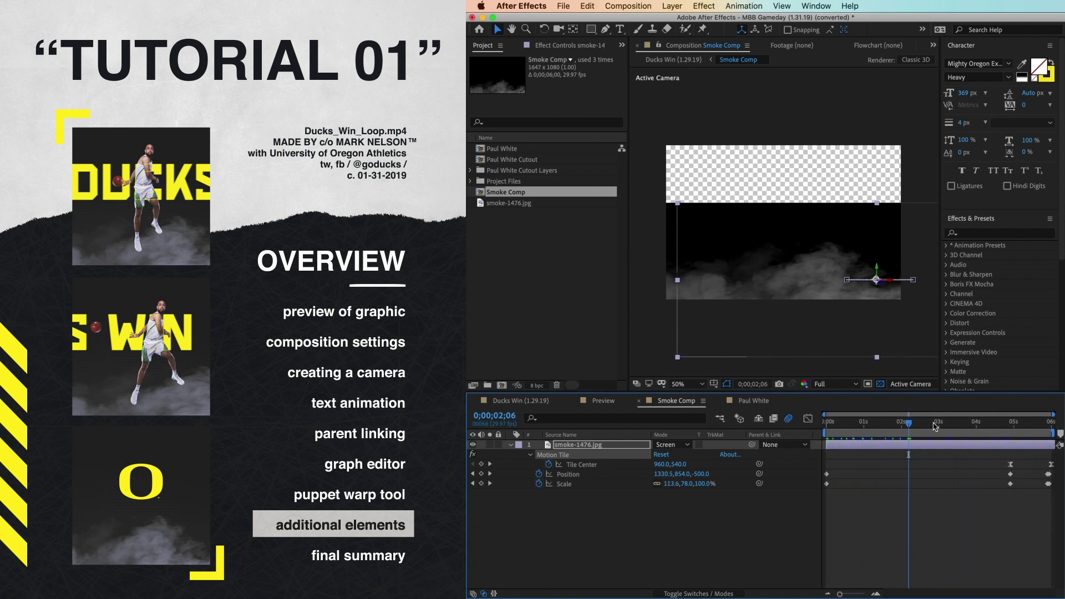
drag(937, 426, 996, 424)
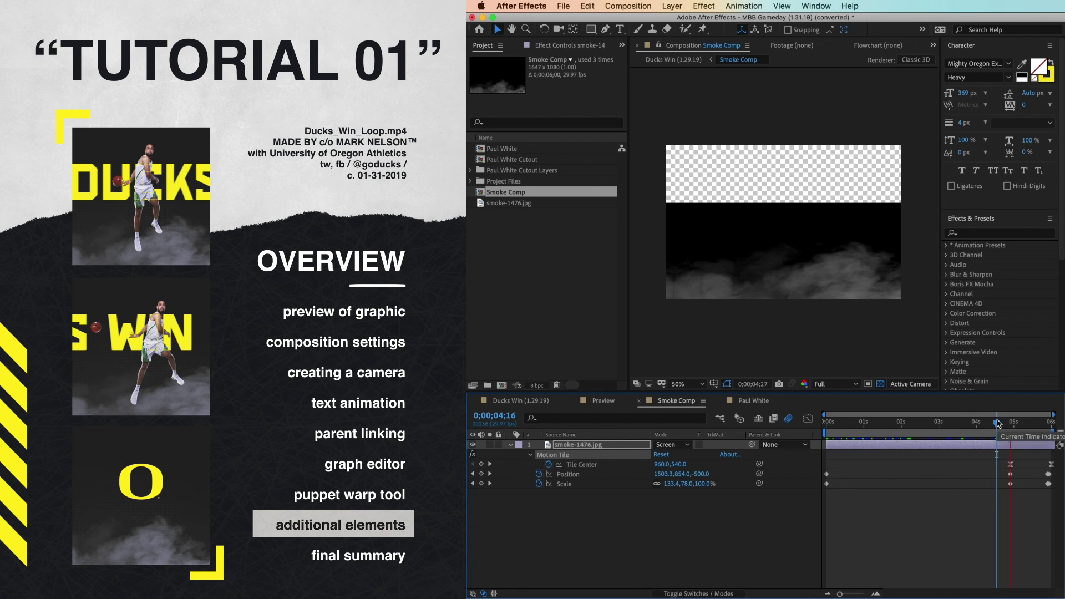
drag(996, 424, 1012, 424)
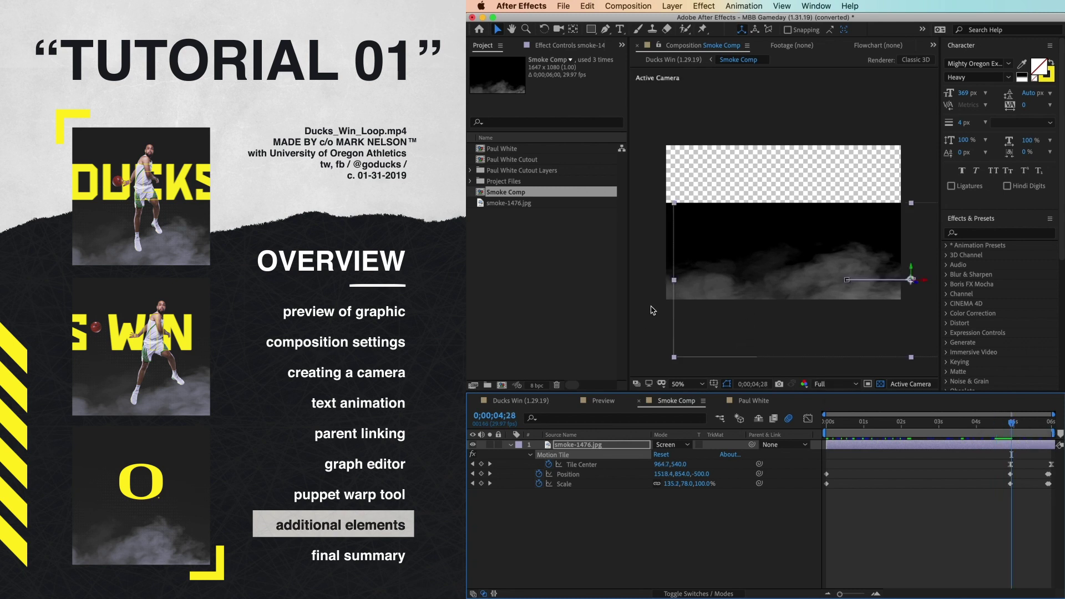
click(789, 511)
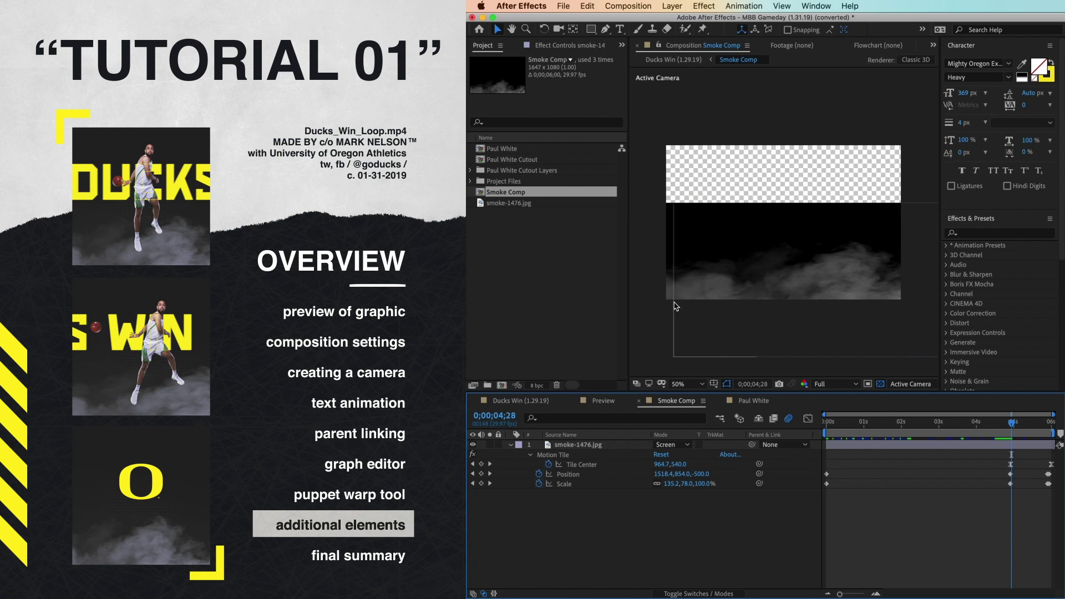
drag(1011, 423, 1051, 430)
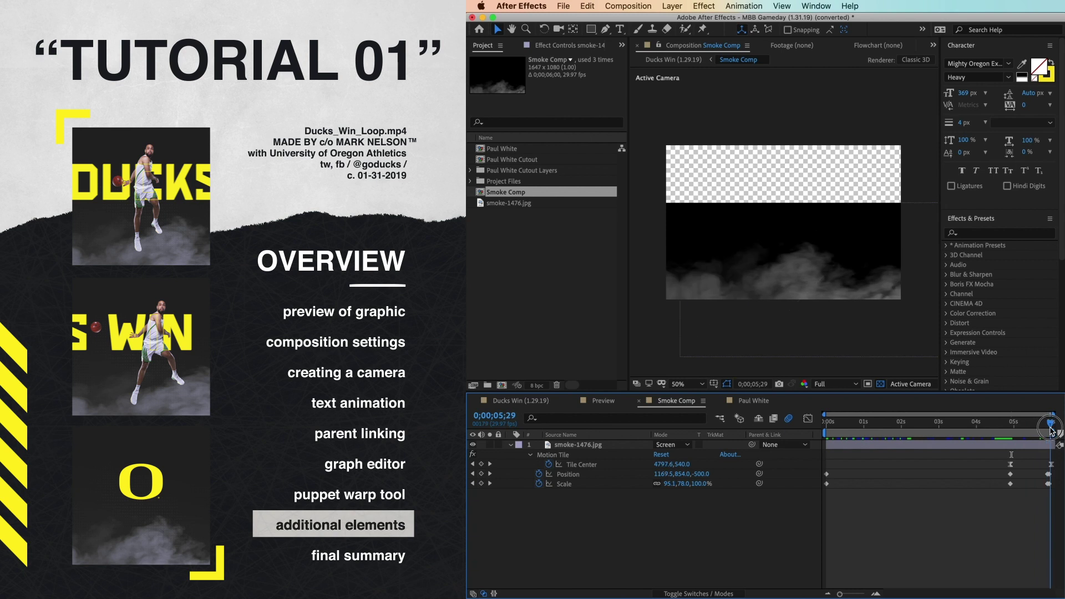
click(1012, 433)
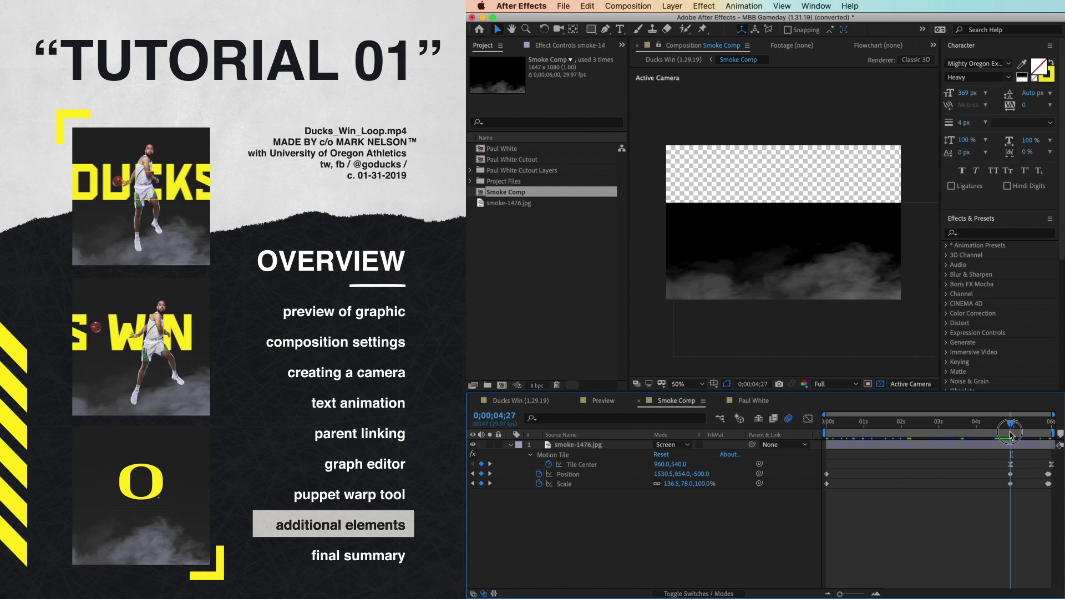
drag(1012, 433, 823, 435)
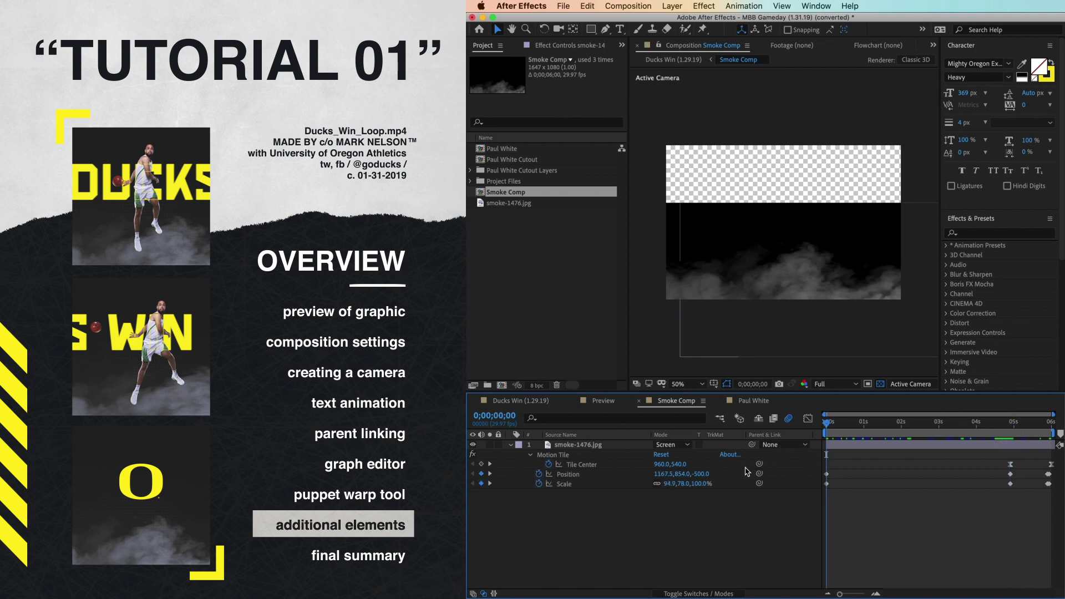
Step: Inspect the Position and Scale keyframes around three seconds and select the Motion Tile effect
click(588, 476)
click(593, 486)
mouse_move(826, 425)
mouse_down()
mouse_move(1048, 437)
mouse_move(826, 438)
mouse_up()
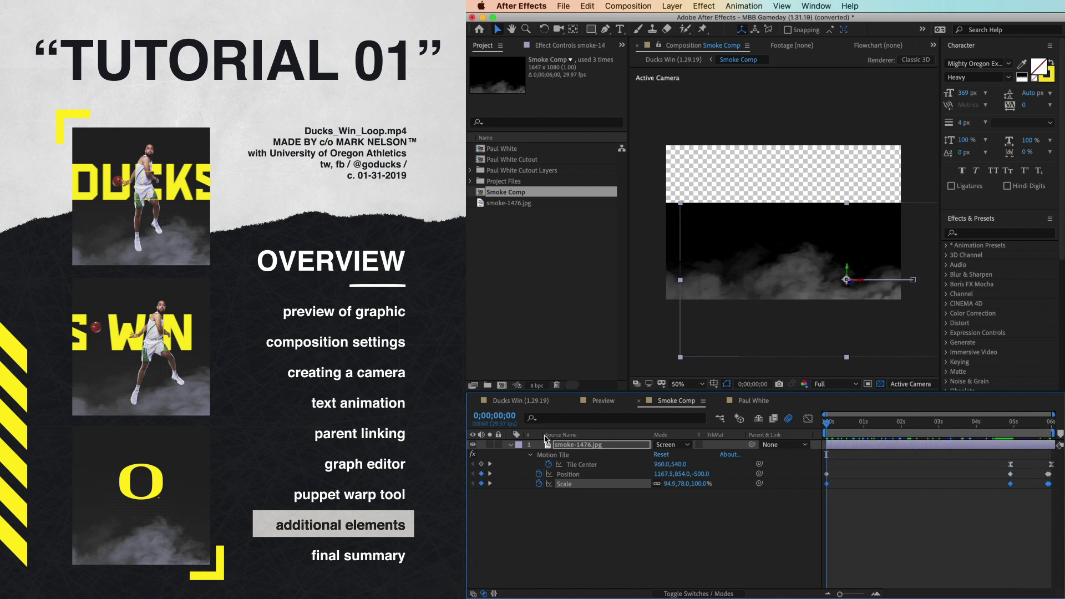
click(613, 446)
click(614, 457)
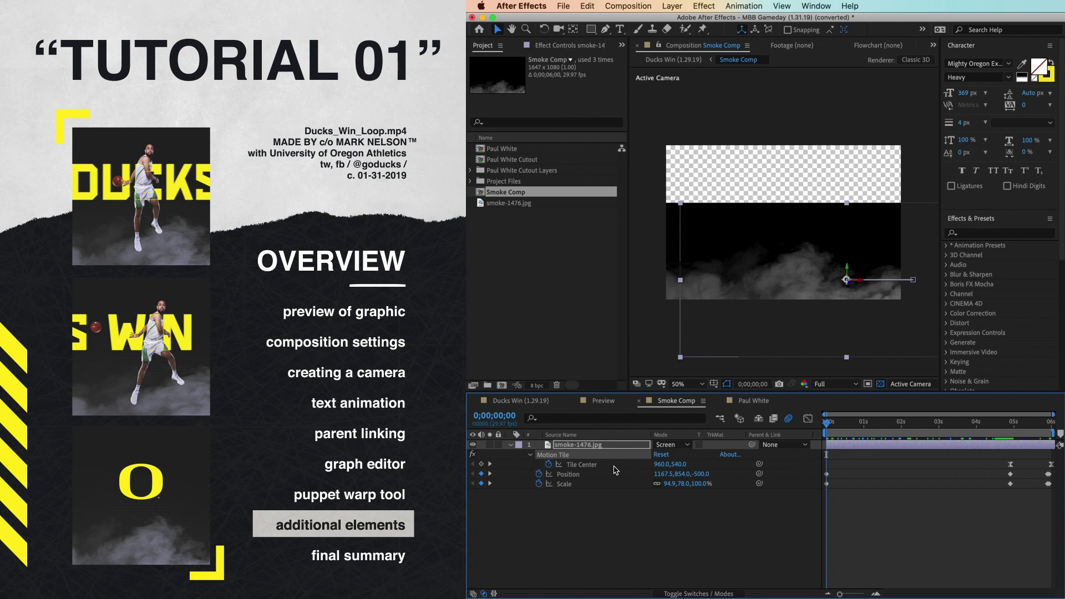
Step: Enable motion blur on the smoke layer and the composition, then preview from the start
click(788, 419)
click(700, 594)
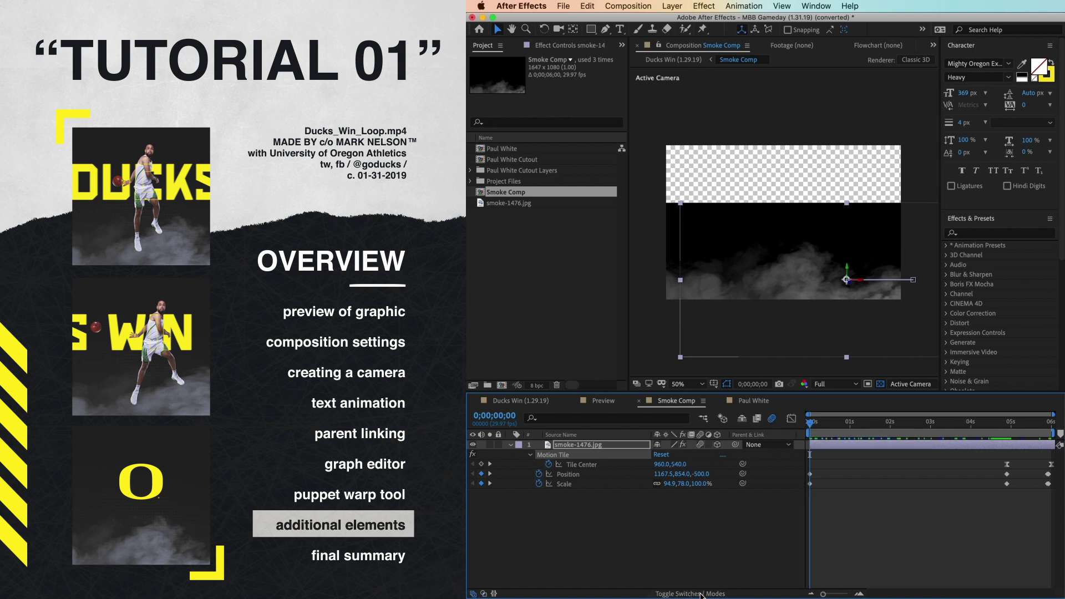
click(700, 445)
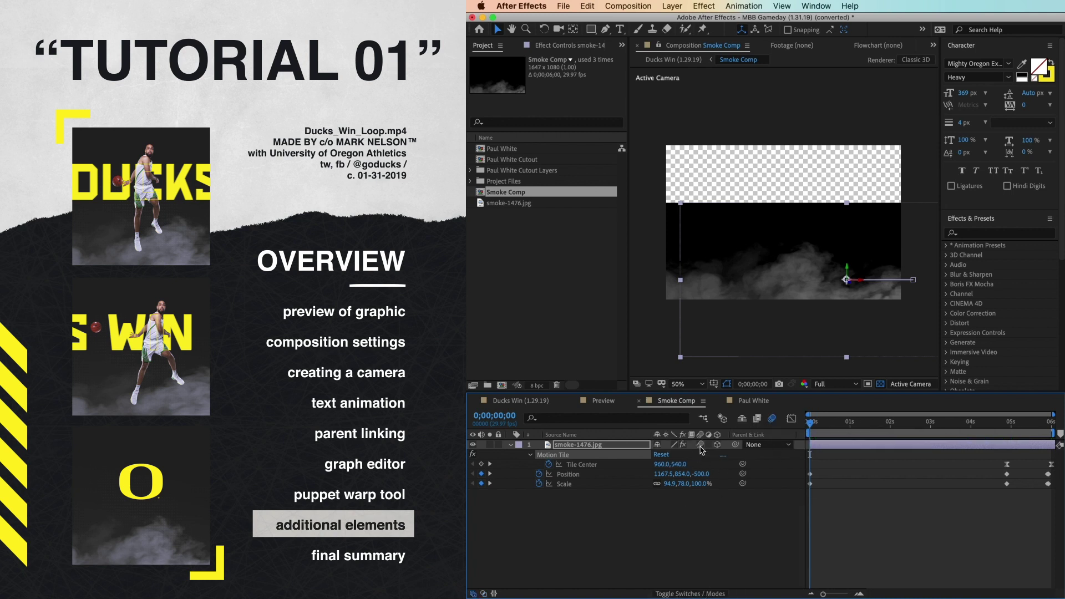
click(771, 419)
key(space)
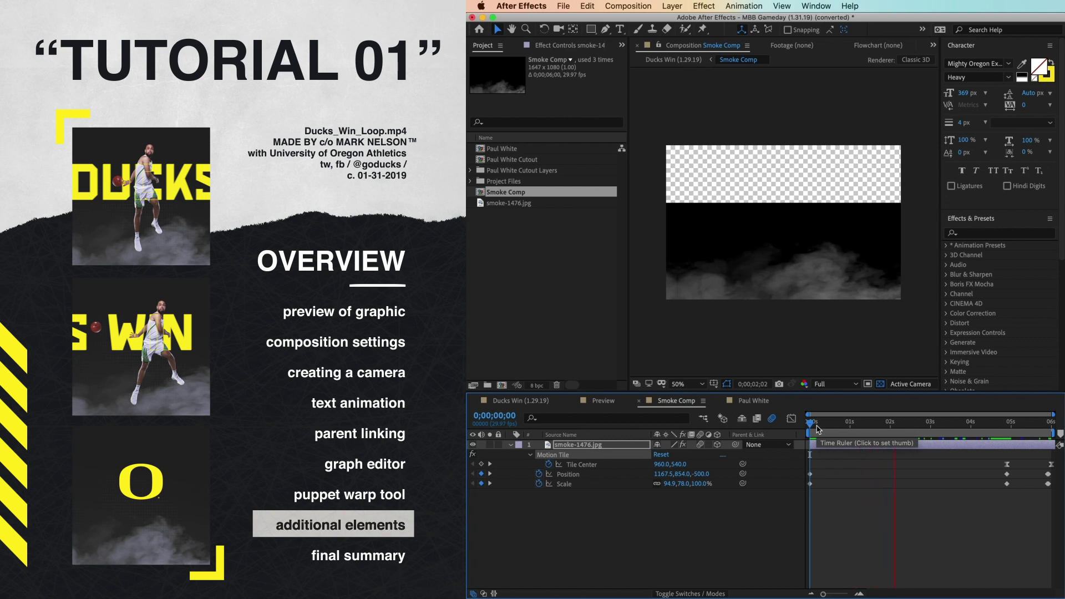
click(1008, 423)
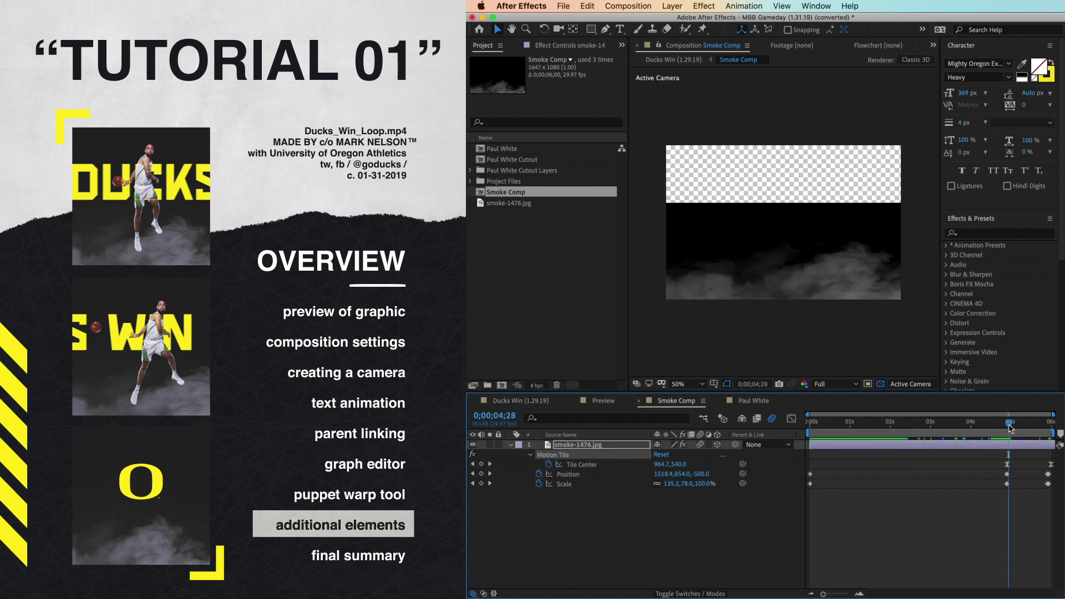
key(space)
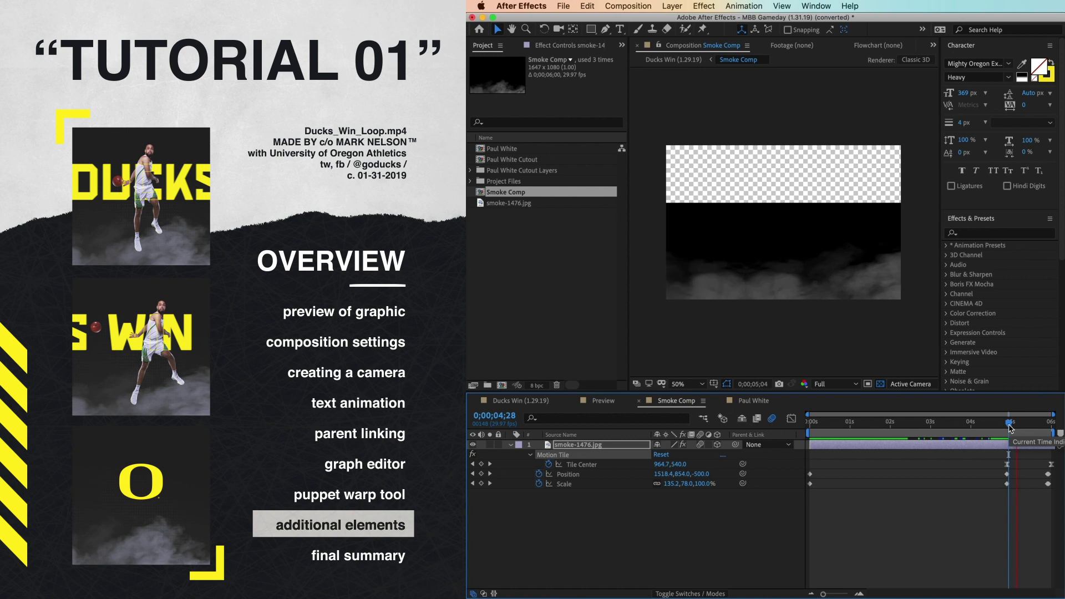
key(space)
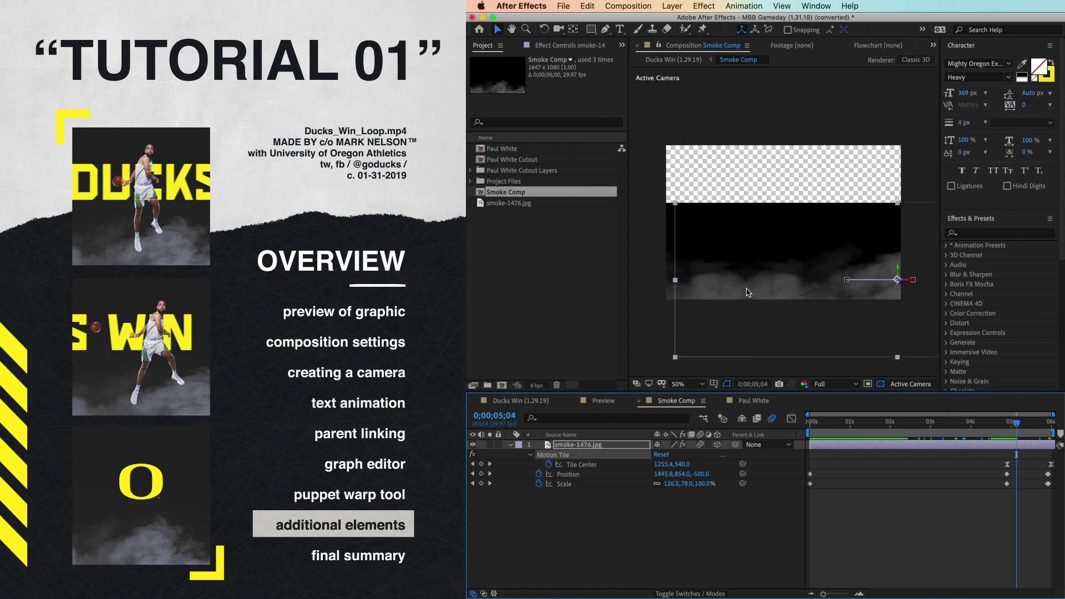
key(super+shift+h)
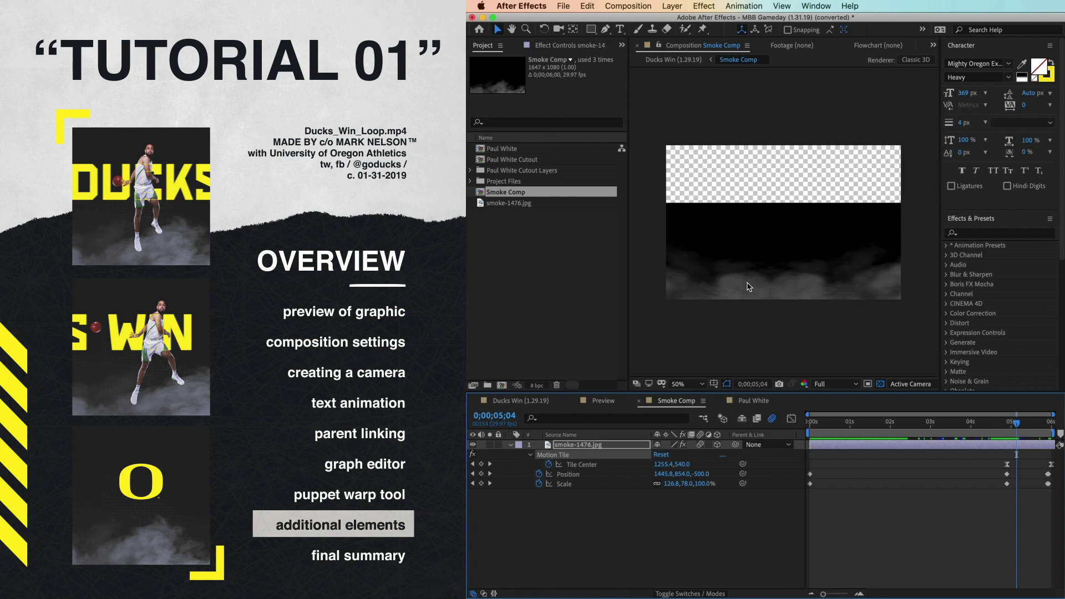
key(space)
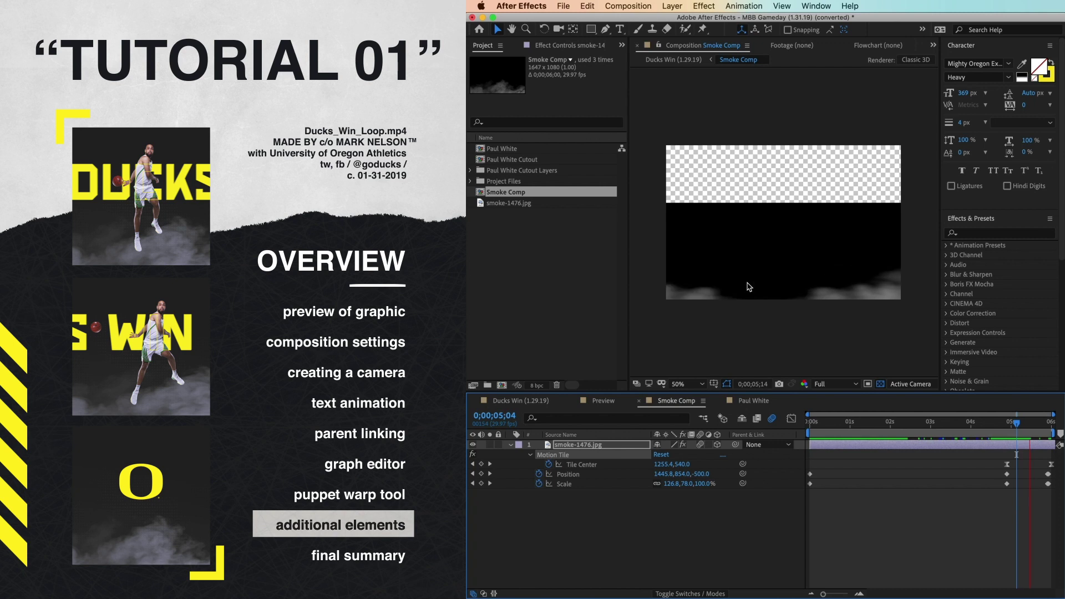
key(space)
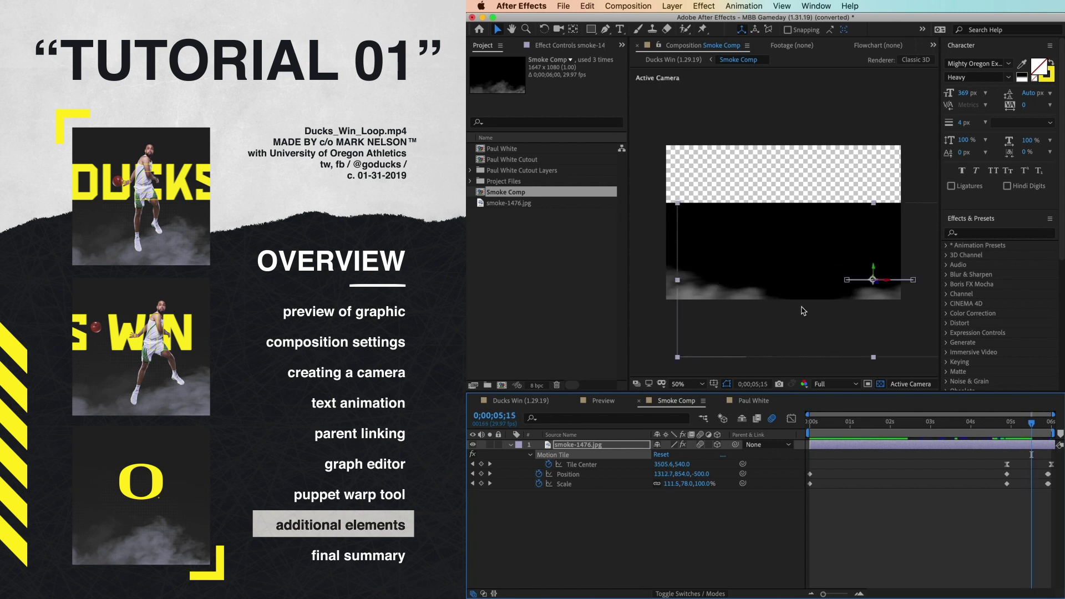
key(space)
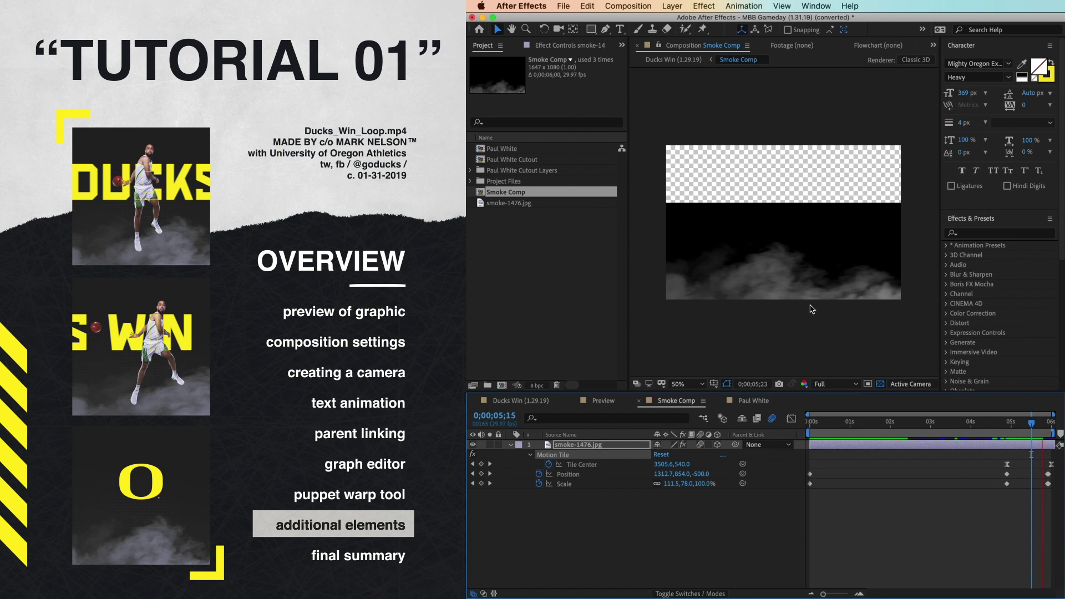
key(space)
drag(829, 426, 1047, 438)
key(space)
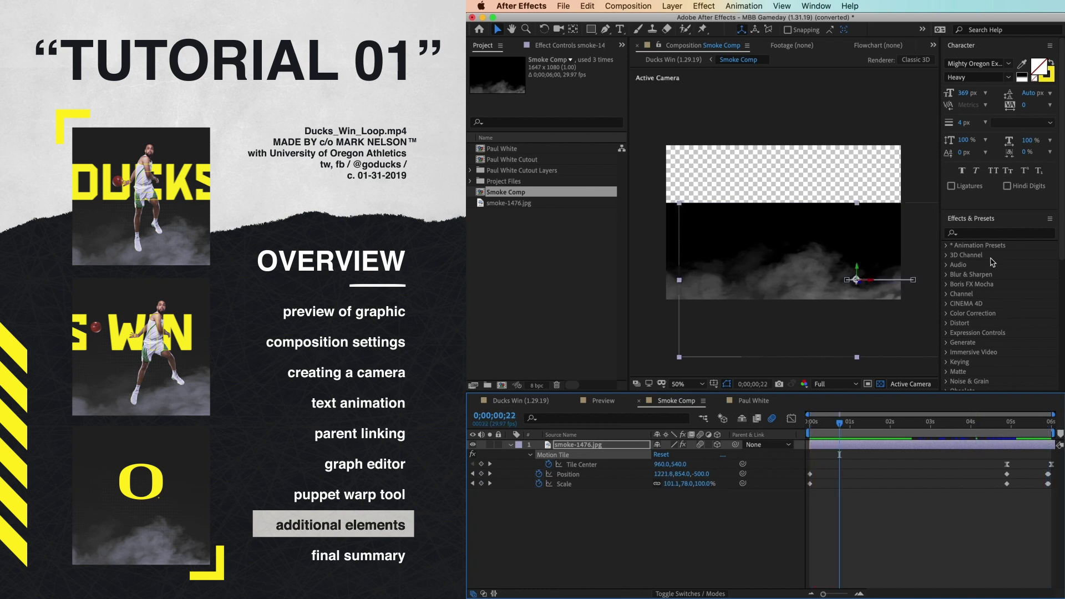
click(564, 44)
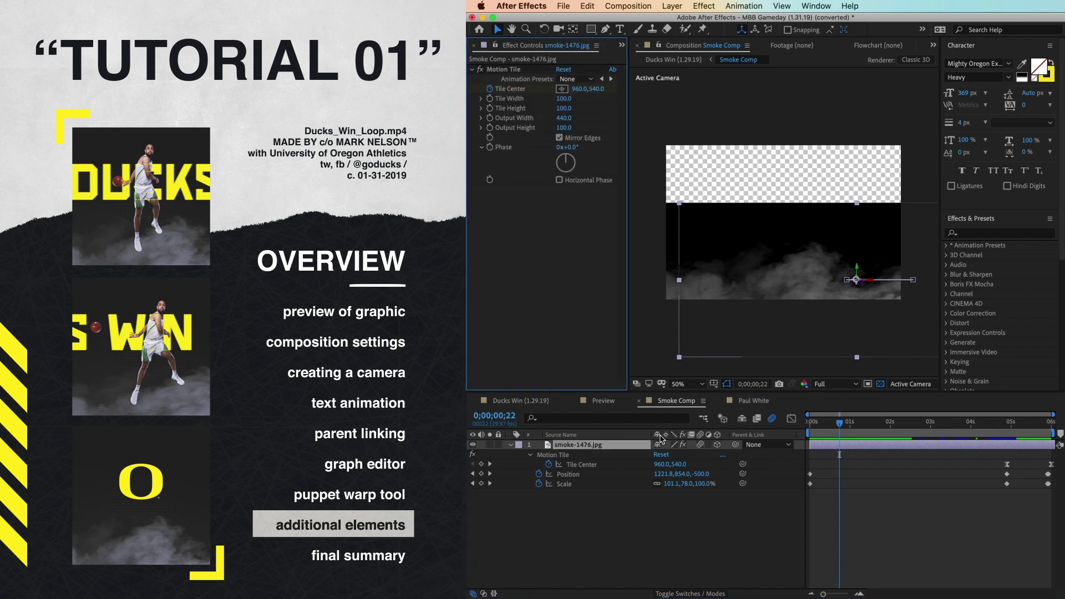
click(990, 233)
text(tile)
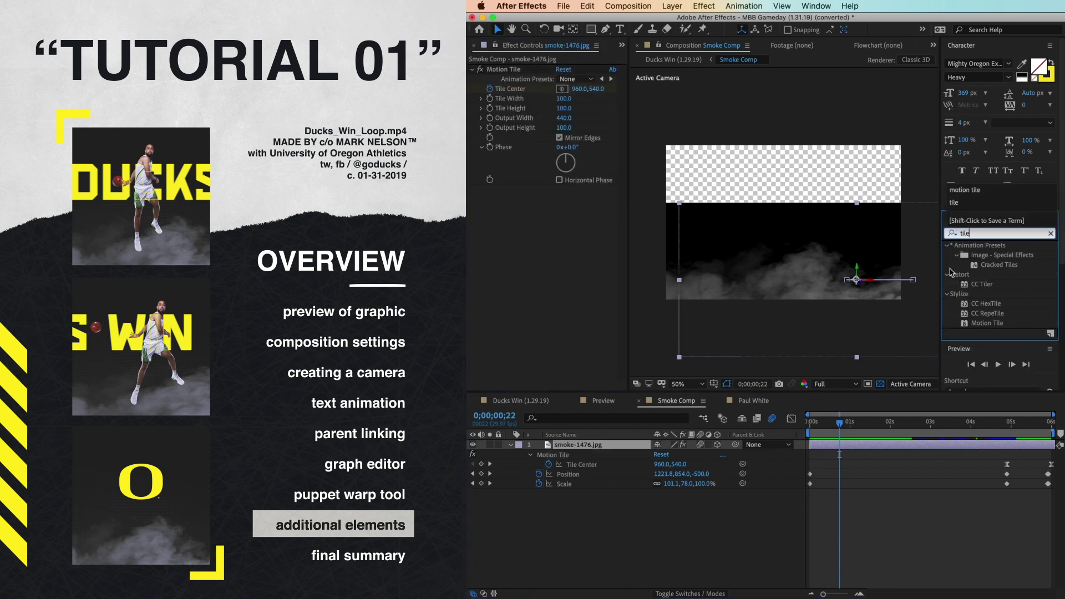
click(989, 323)
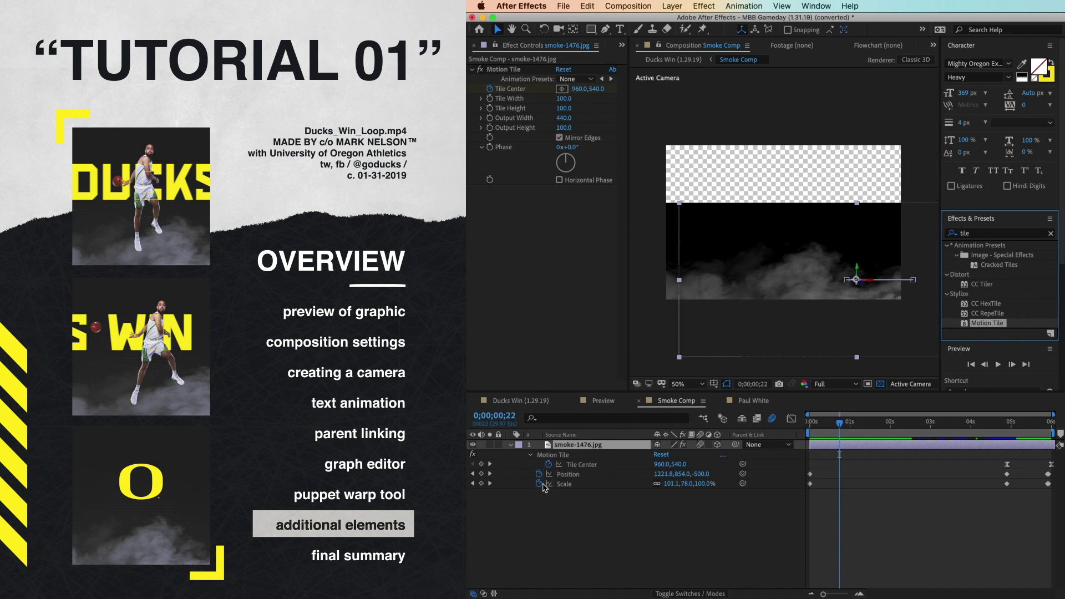
click(513, 285)
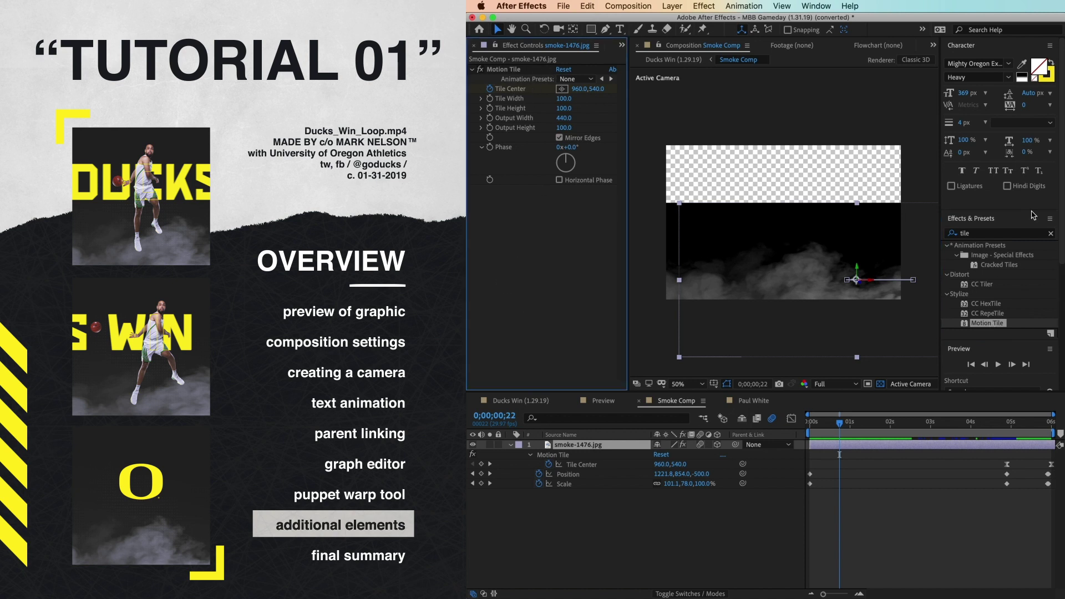
click(994, 218)
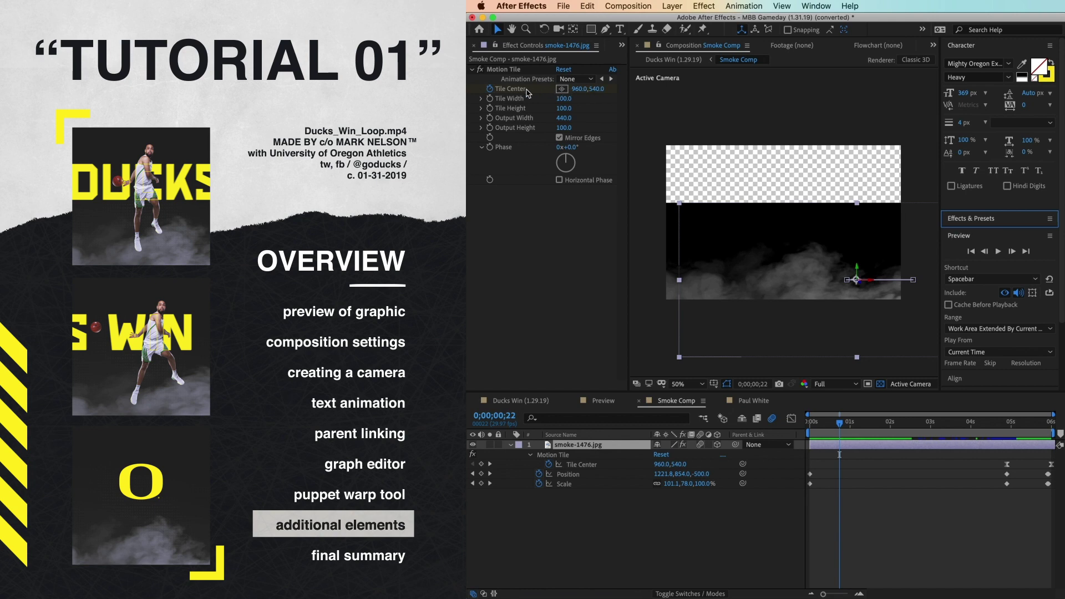
drag(857, 424, 1010, 425)
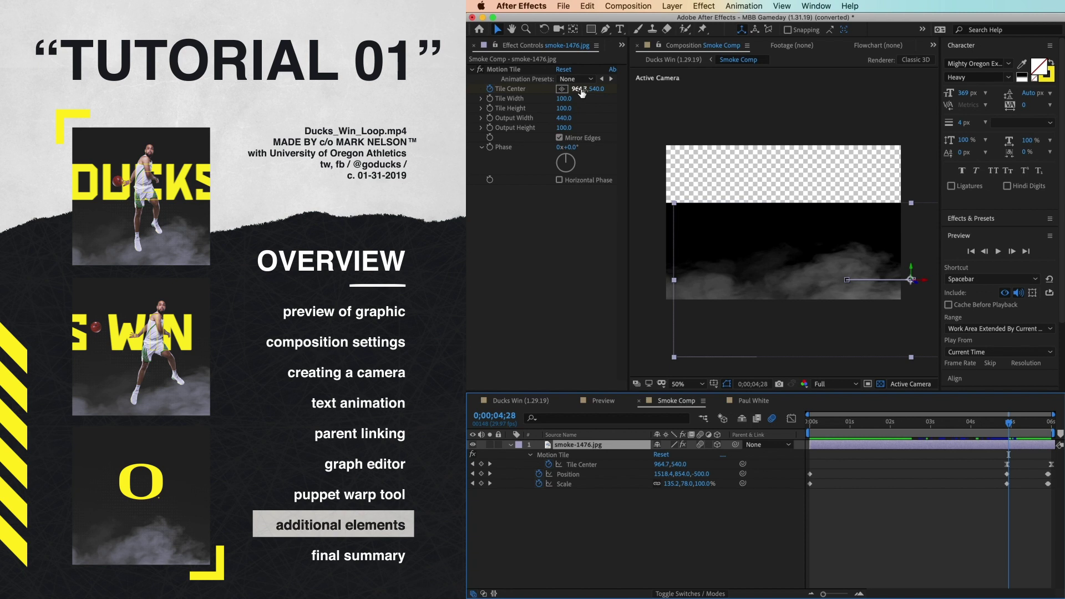
Step: Return to the Ducks Win comp at its first frame and select the Smoke Comp layer
key(shift+Escape)
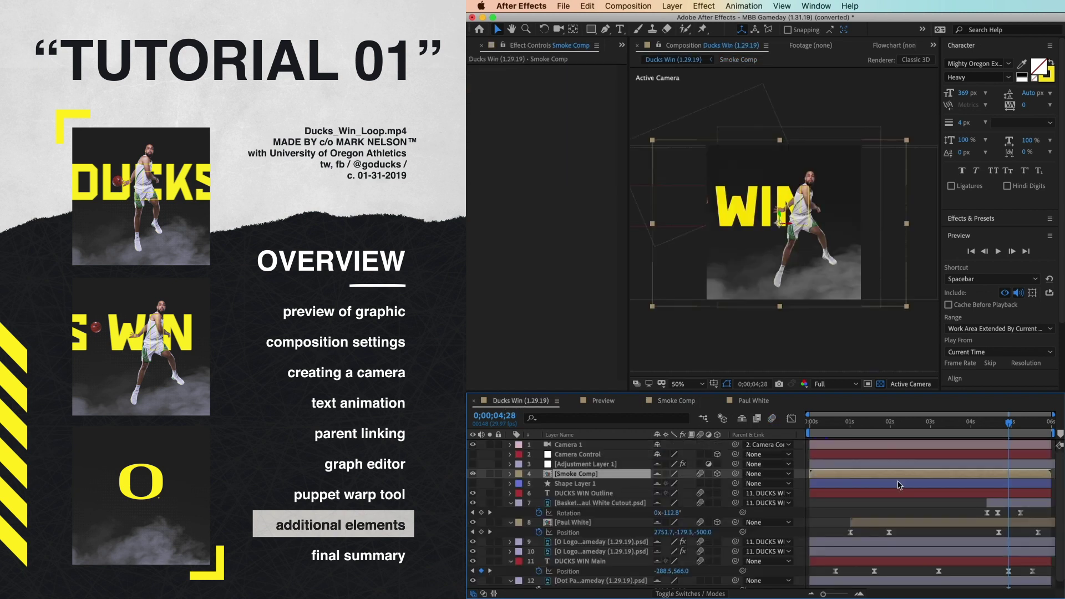
key(Home)
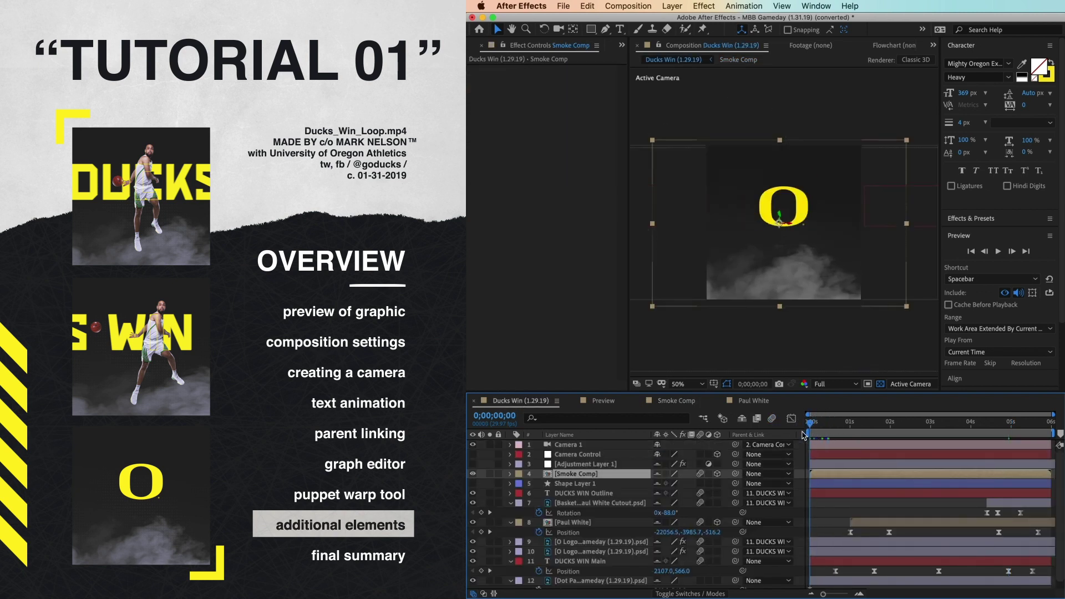
click(601, 447)
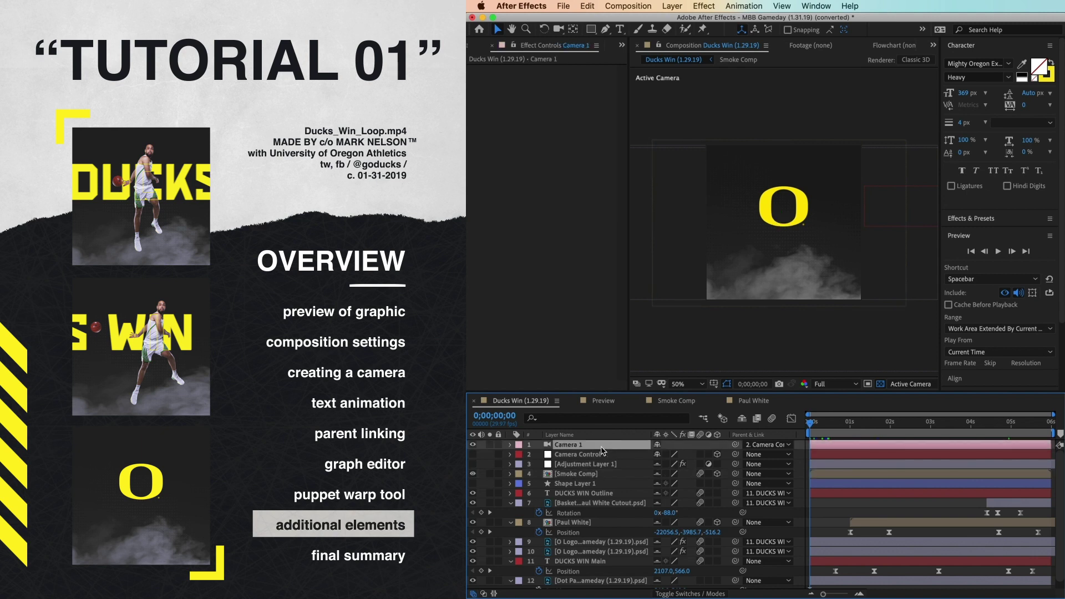
click(608, 475)
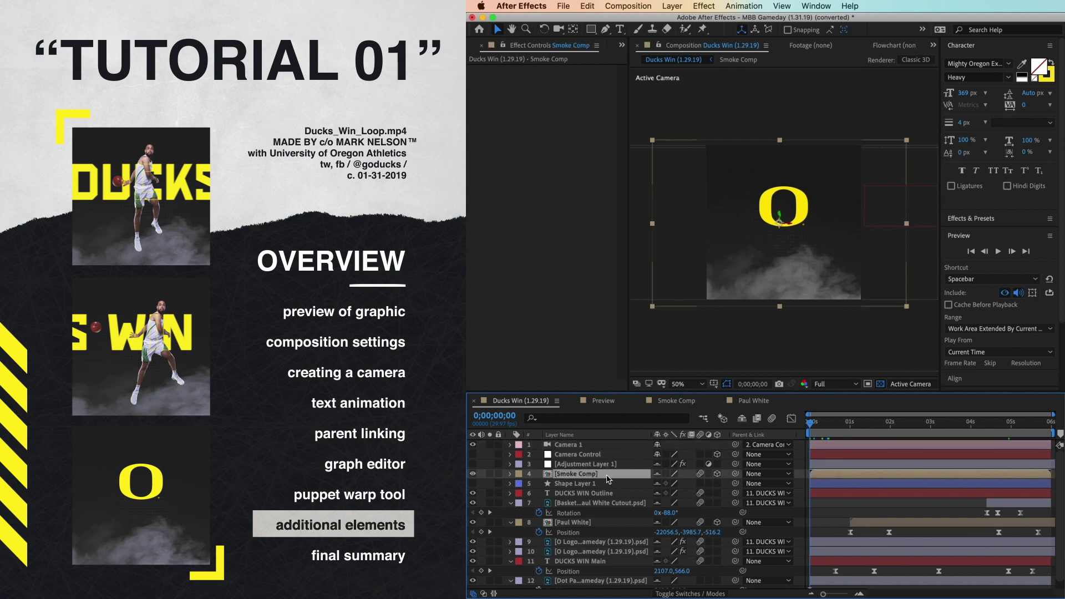
scroll(609, 480, down, 1)
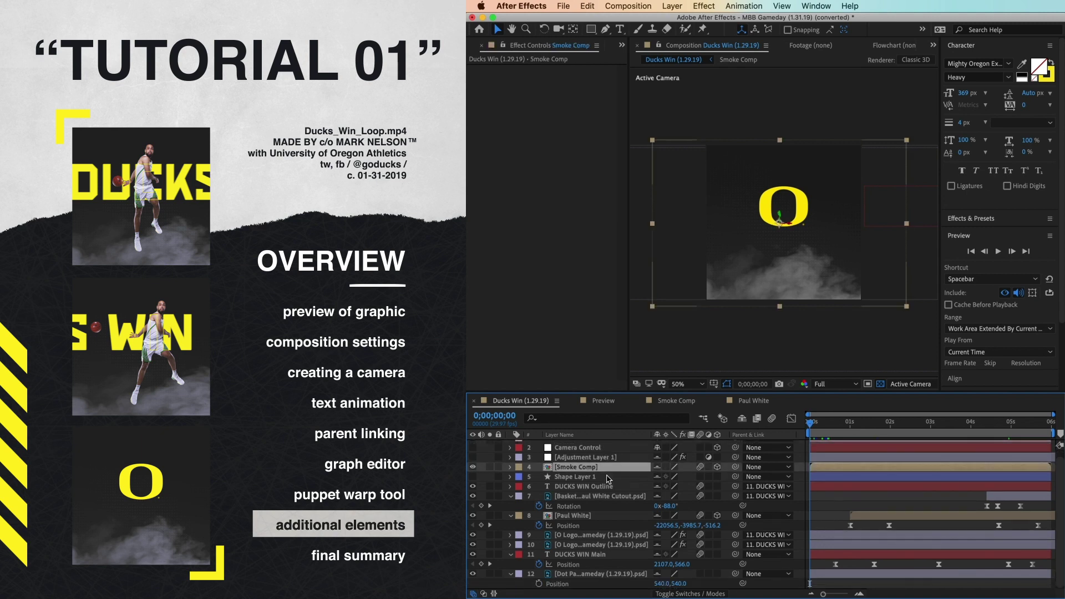
click(606, 574)
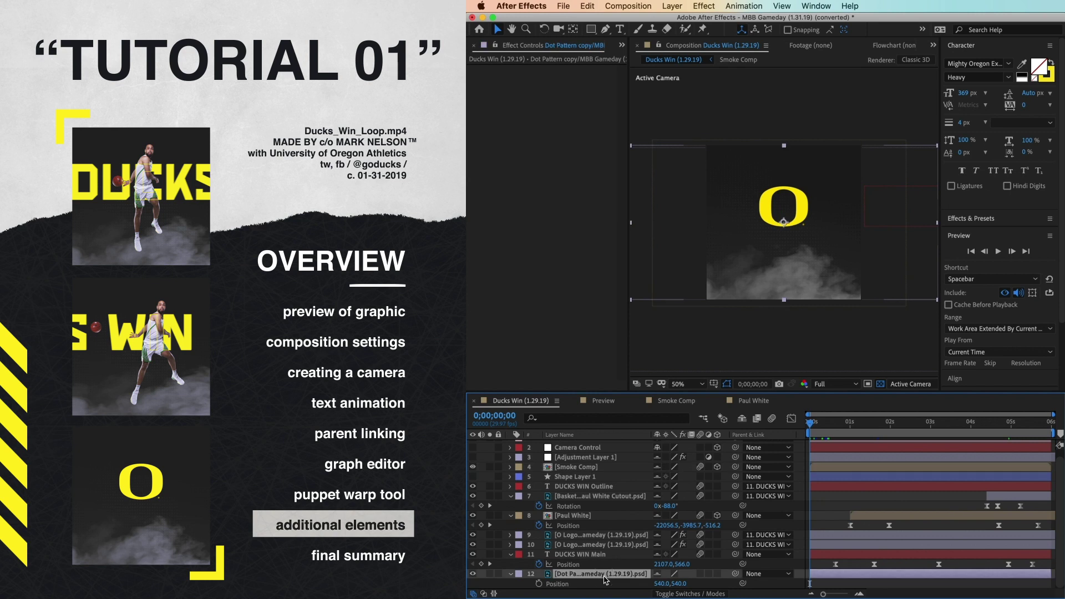
scroll(605, 547, up, 1)
click(606, 475)
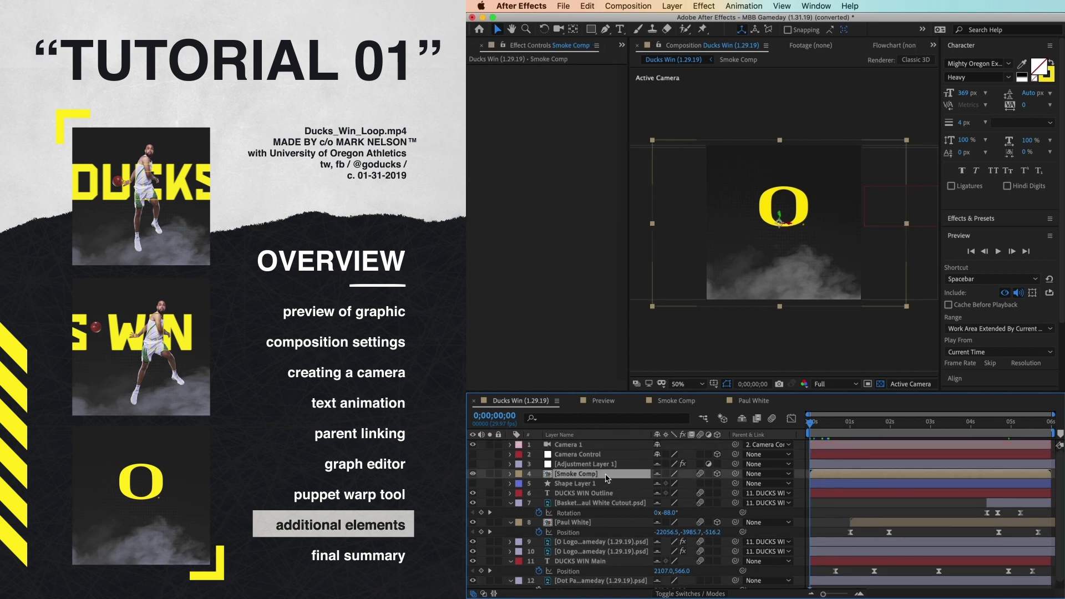
Step: Reveal Smoke Comp's keyframed position and scale, preview the comp, and view it at 100%
key(u)
key(u)
key(space)
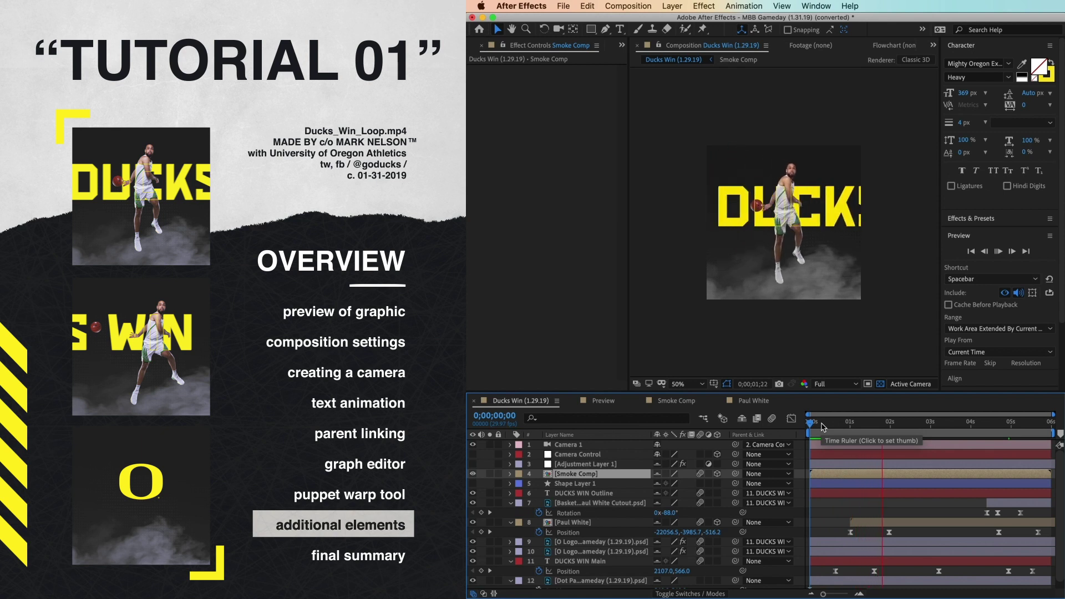
key(space)
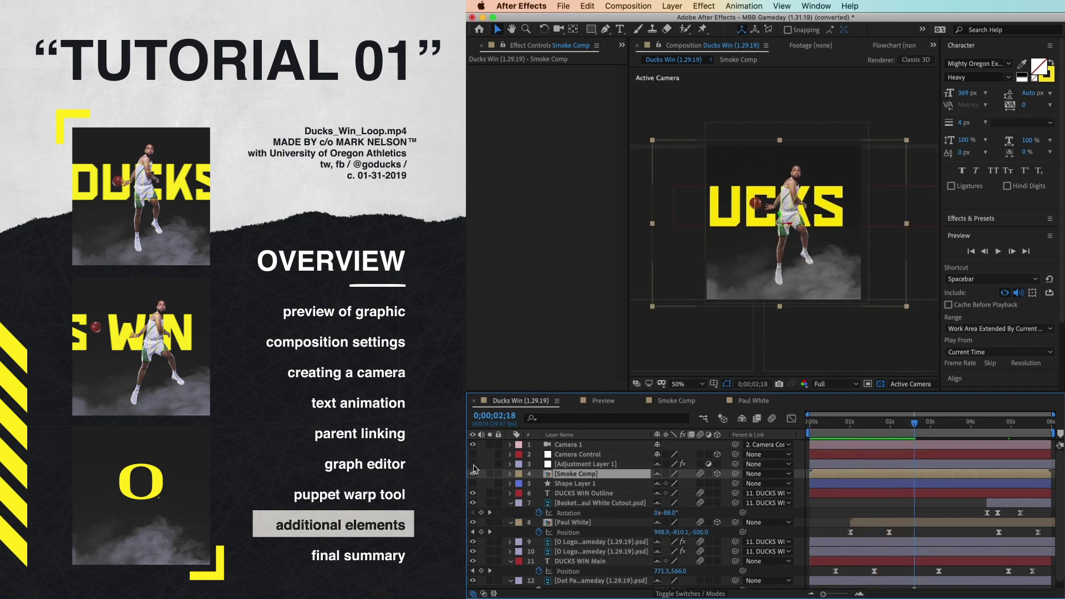
key(slash)
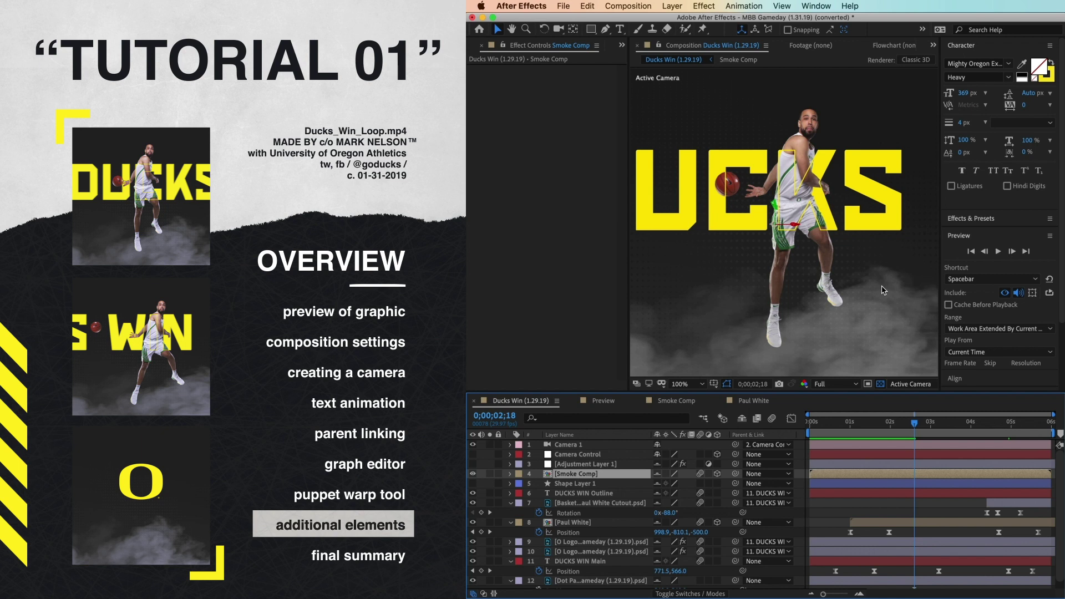
Step: Toggle Adjustment Layer 1's visibility repeatedly to compare the Curves grade, leaving it on
click(563, 466)
click(473, 463)
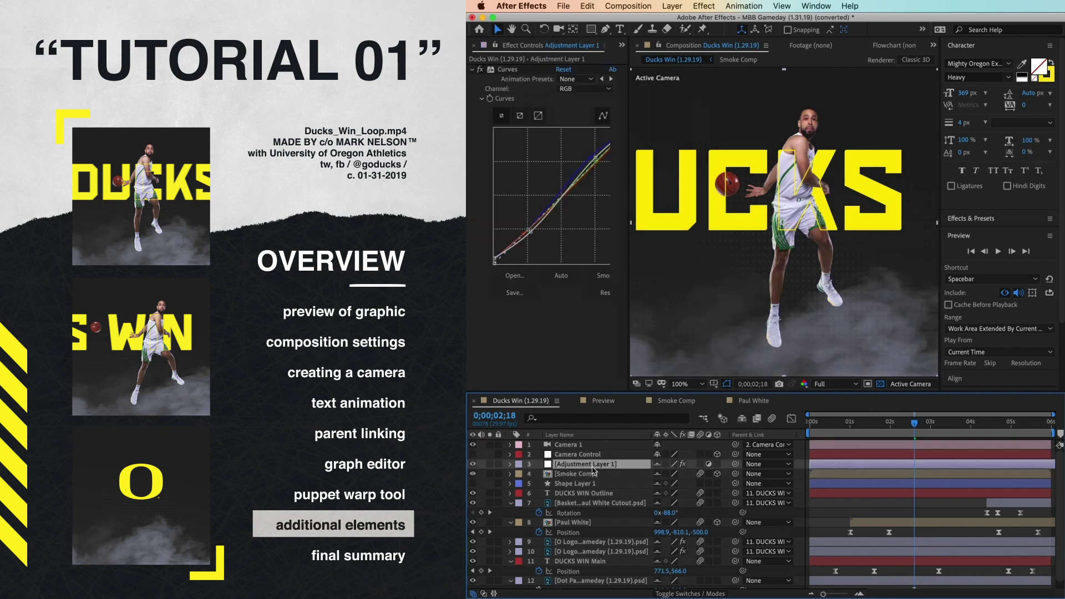
click(473, 464)
click(473, 464)
click(474, 465)
click(473, 465)
click(473, 464)
click(473, 464)
Step: Filter Effects & Presets to 'curv', check the new adjustment layer option, and view at half size
click(995, 220)
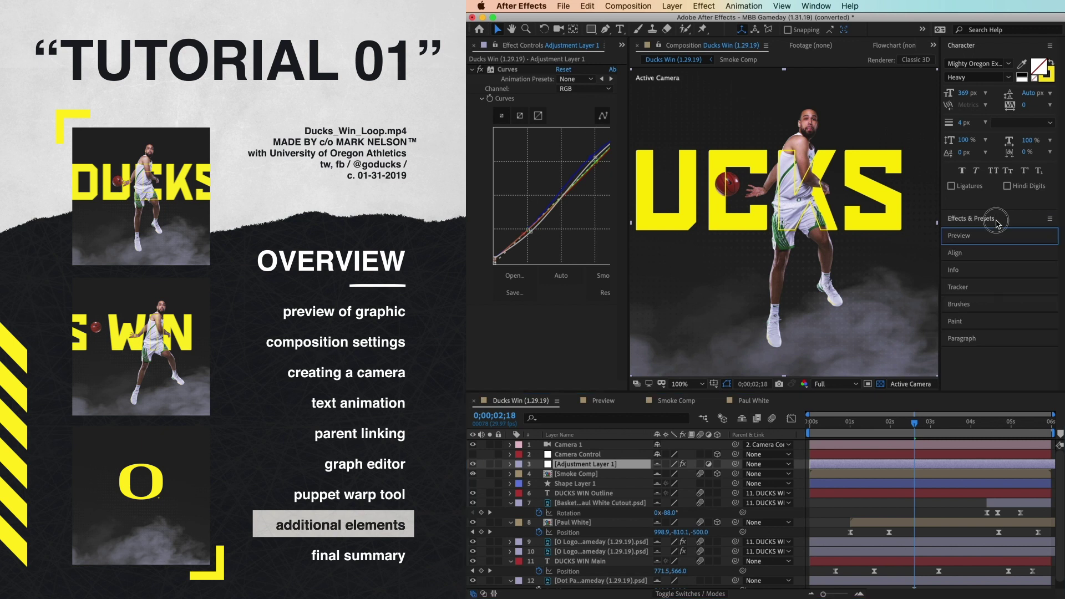
text(curv)
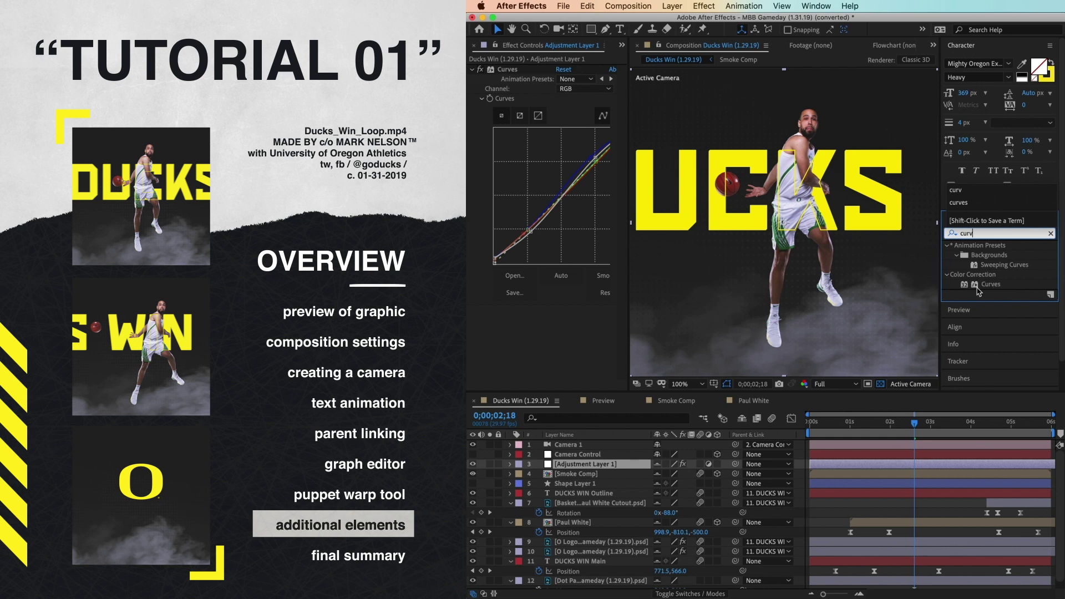
click(593, 455)
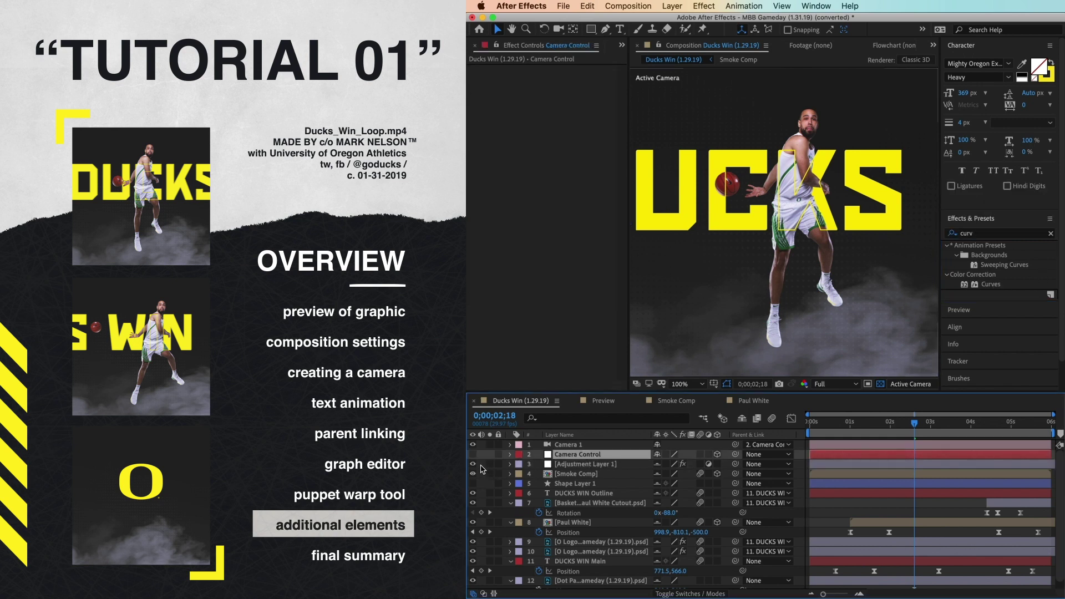
right_click(481, 467)
mouse_move(517, 476)
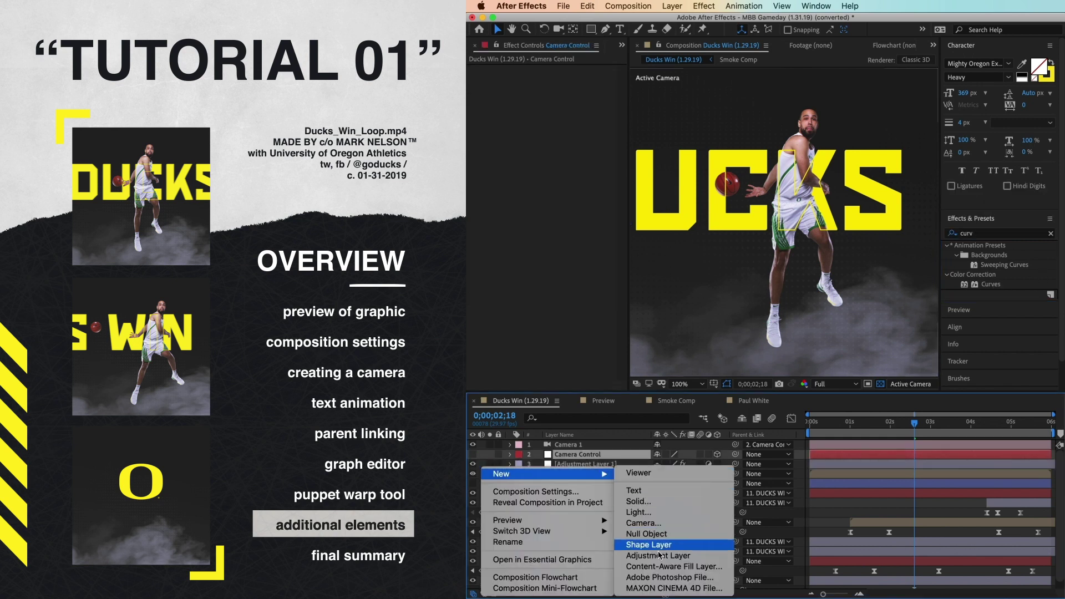
click(612, 464)
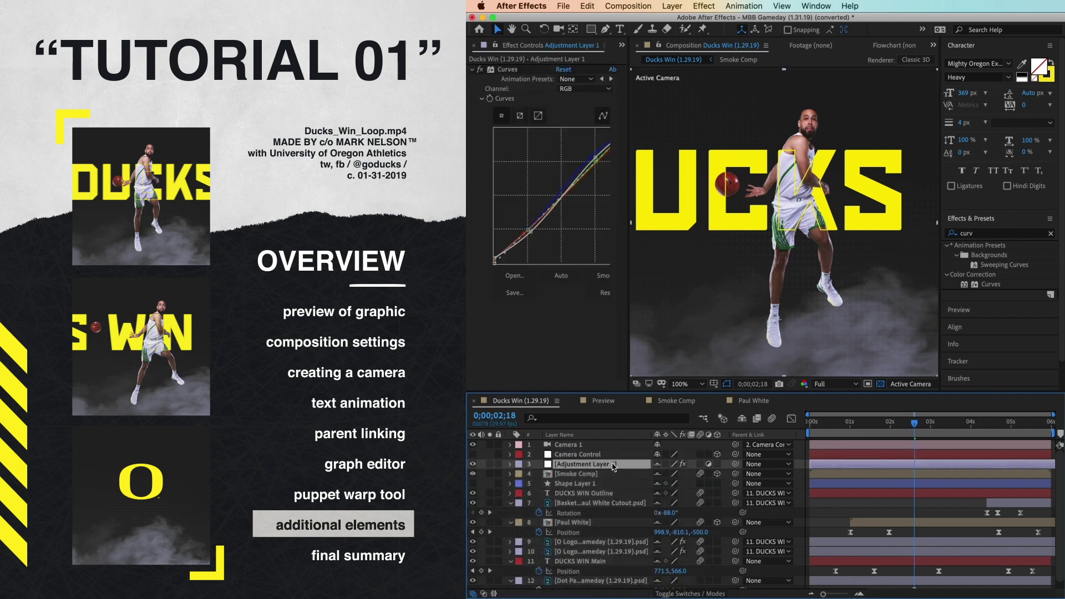
scroll(628, 582, down, 1)
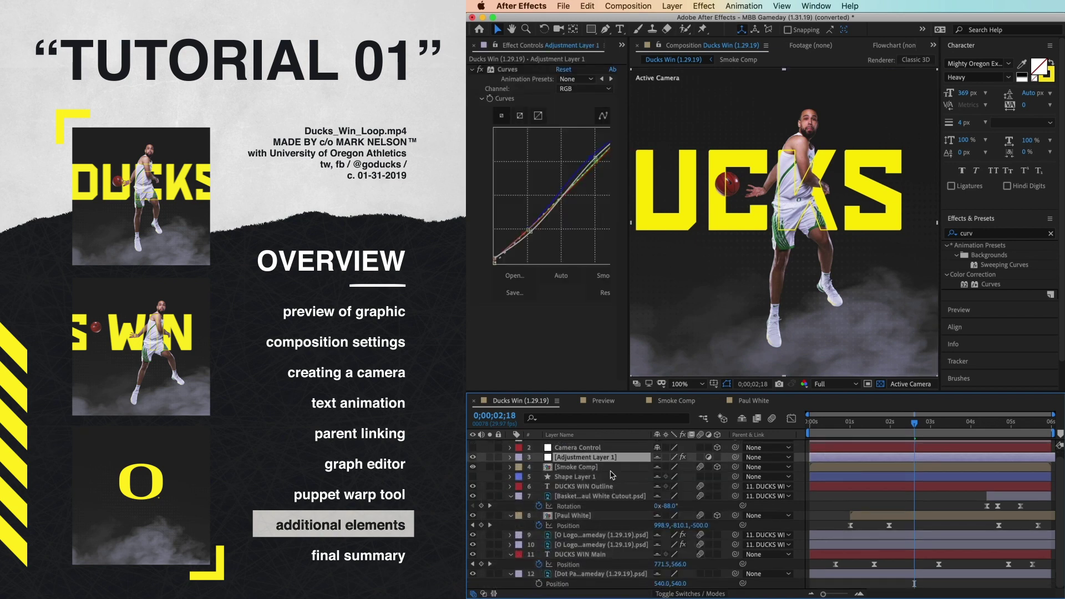
scroll(612, 475, up, 1)
key(comma)
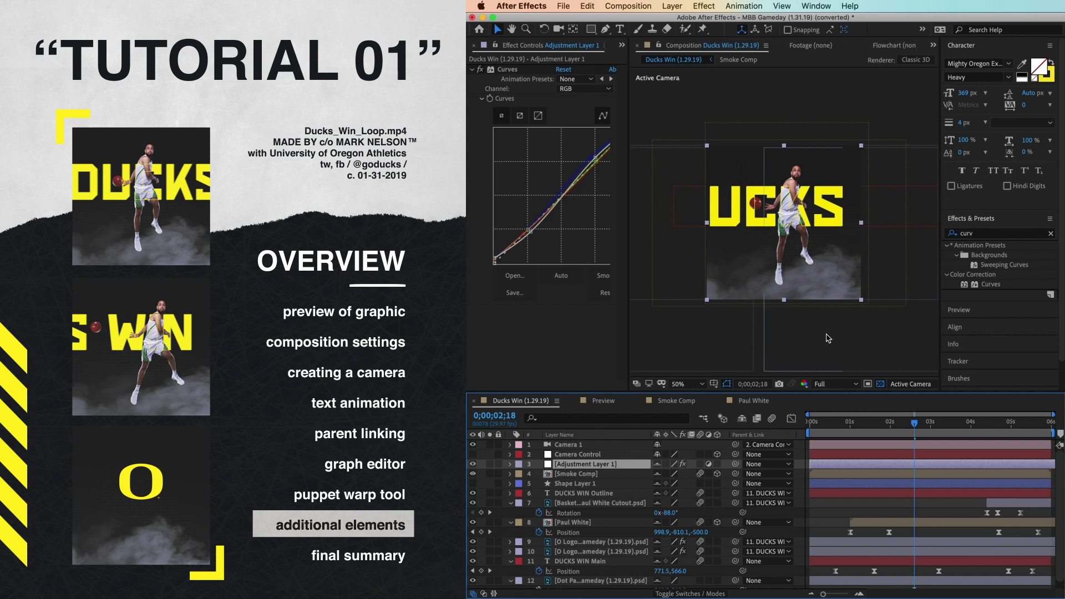
click(755, 340)
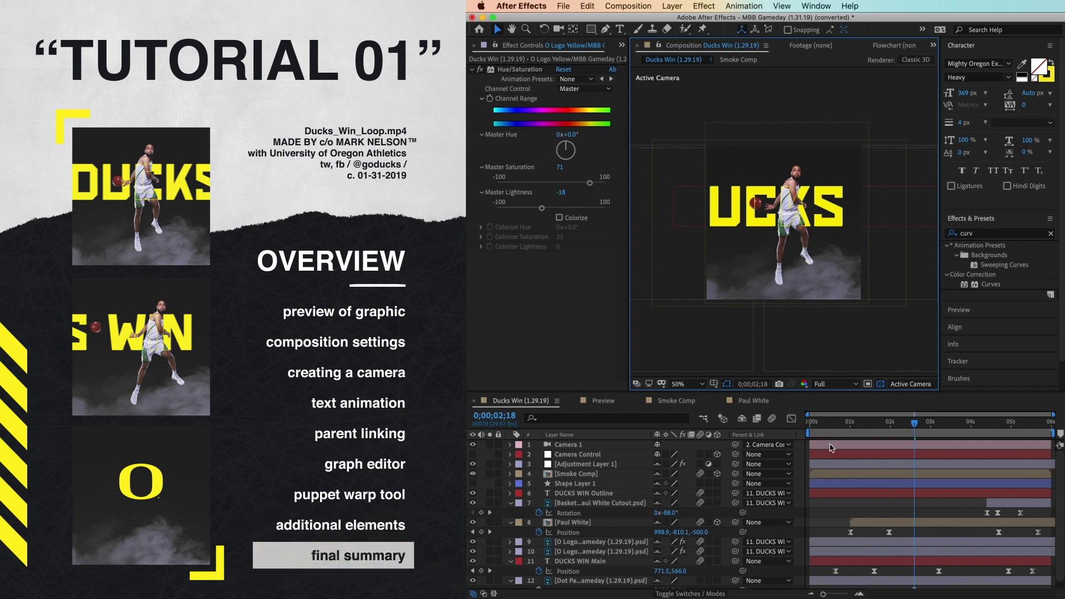
drag(826, 429, 806, 447)
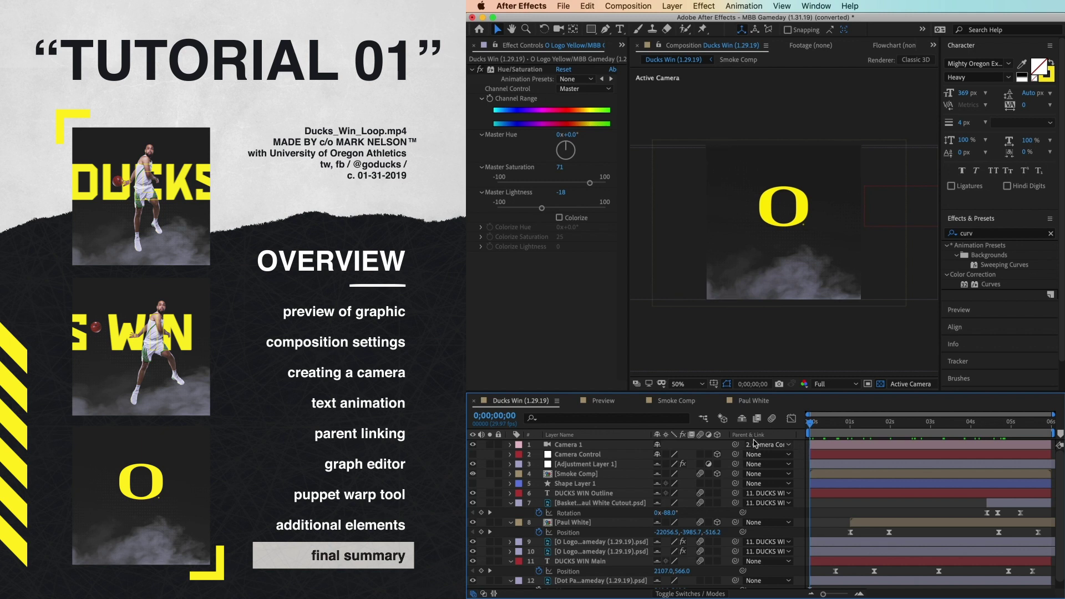
click(612, 560)
drag(810, 423, 985, 436)
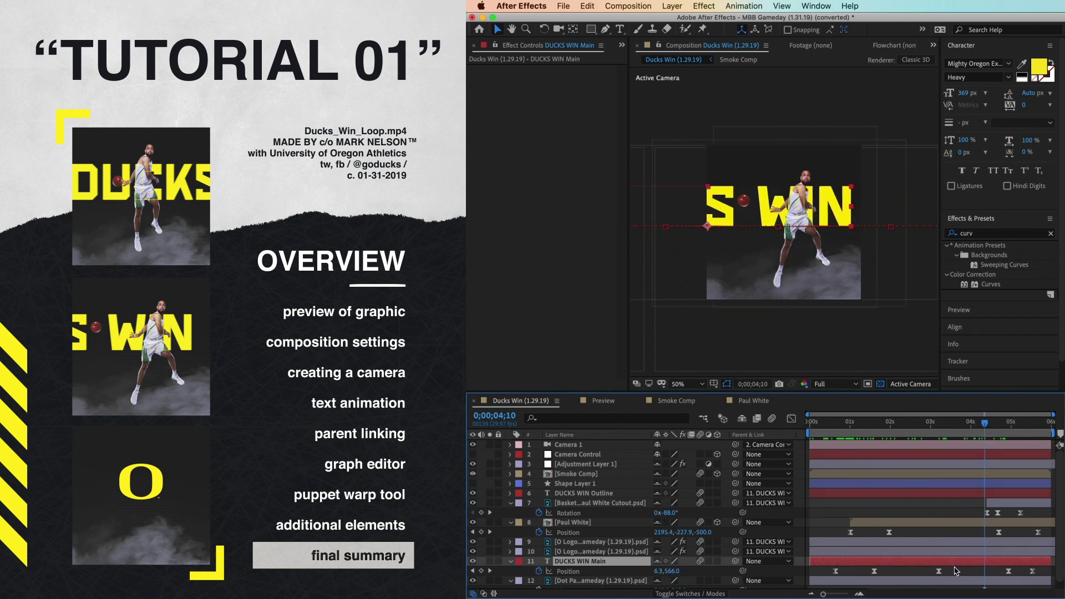
drag(843, 424, 966, 435)
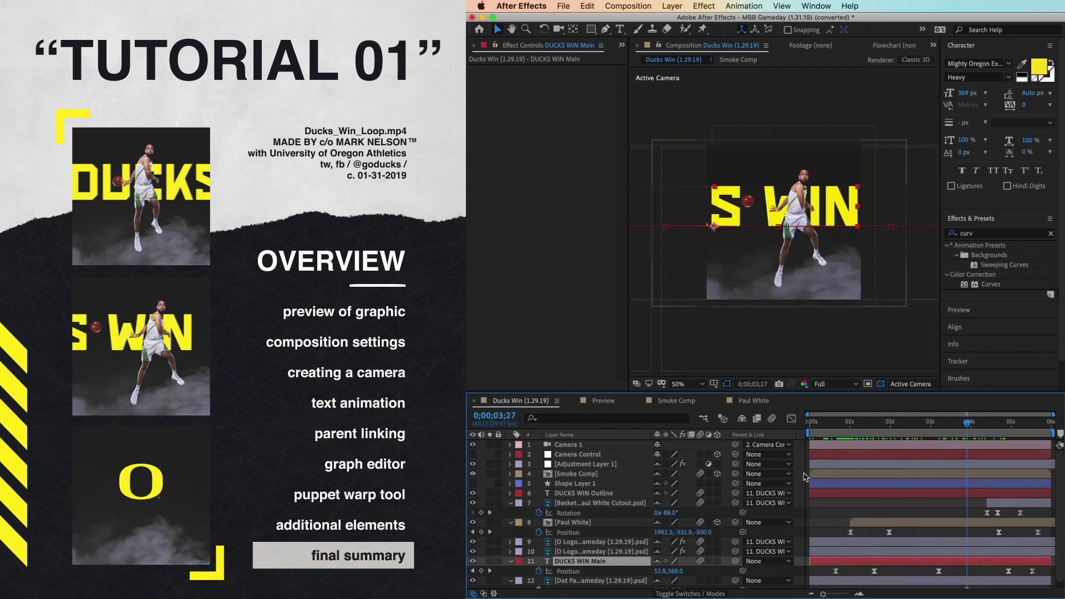
click(752, 401)
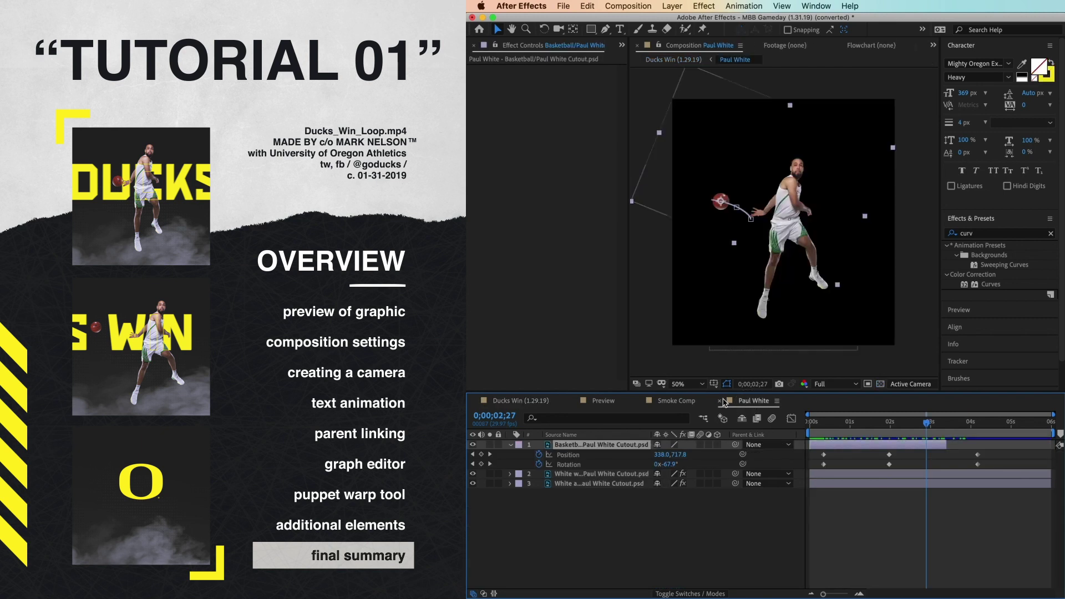
drag(817, 426, 902, 442)
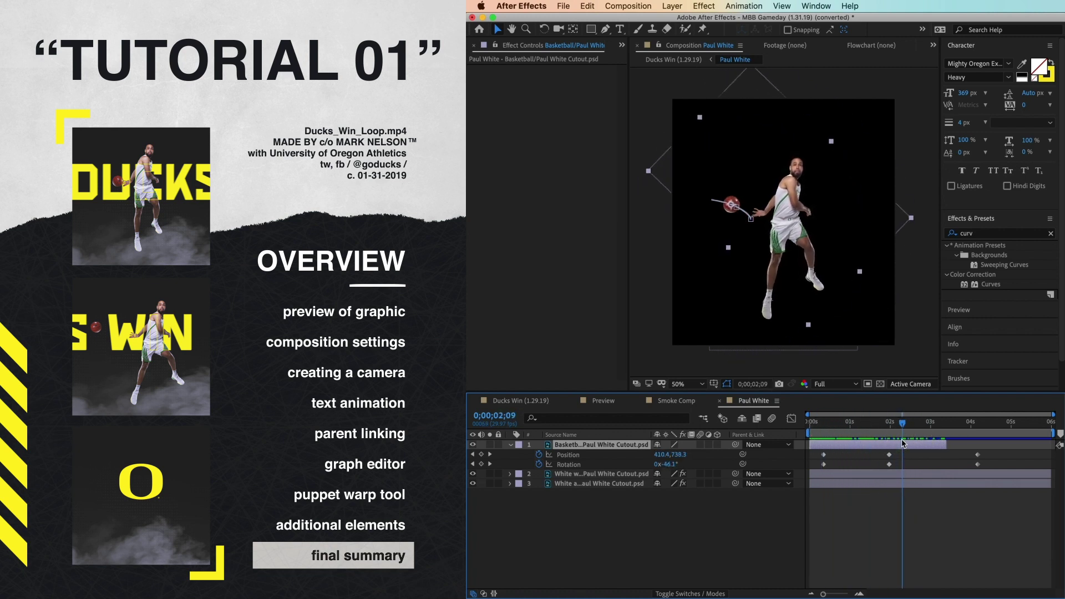
drag(877, 426, 859, 439)
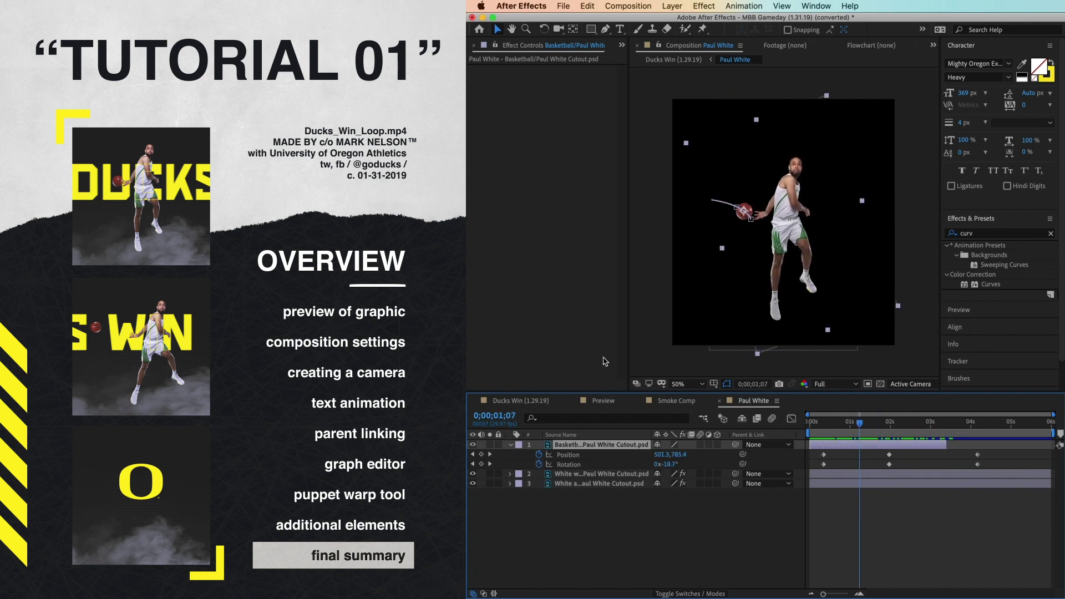
click(536, 401)
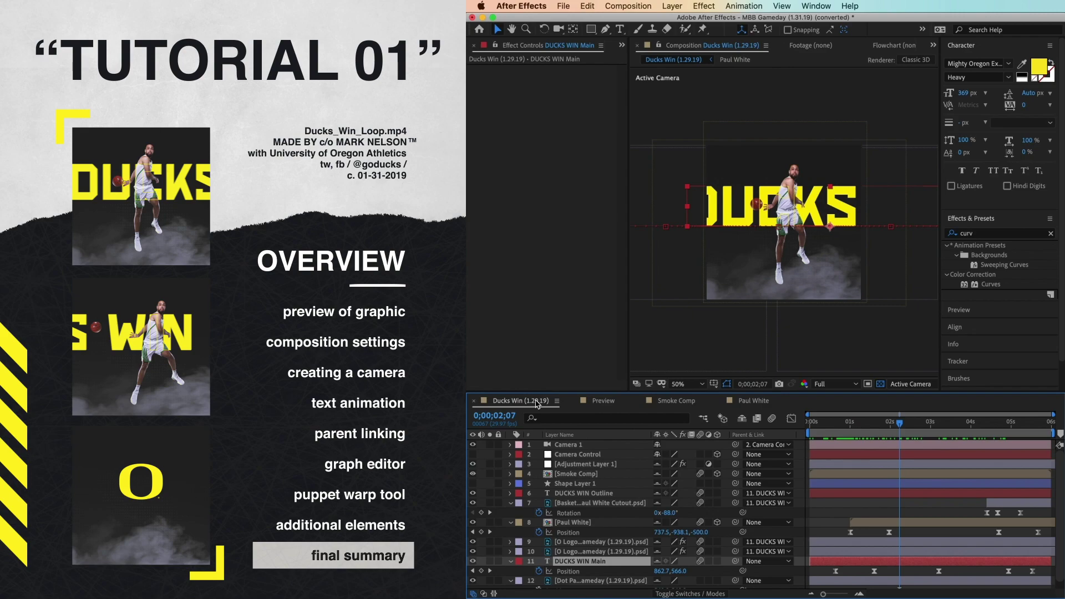